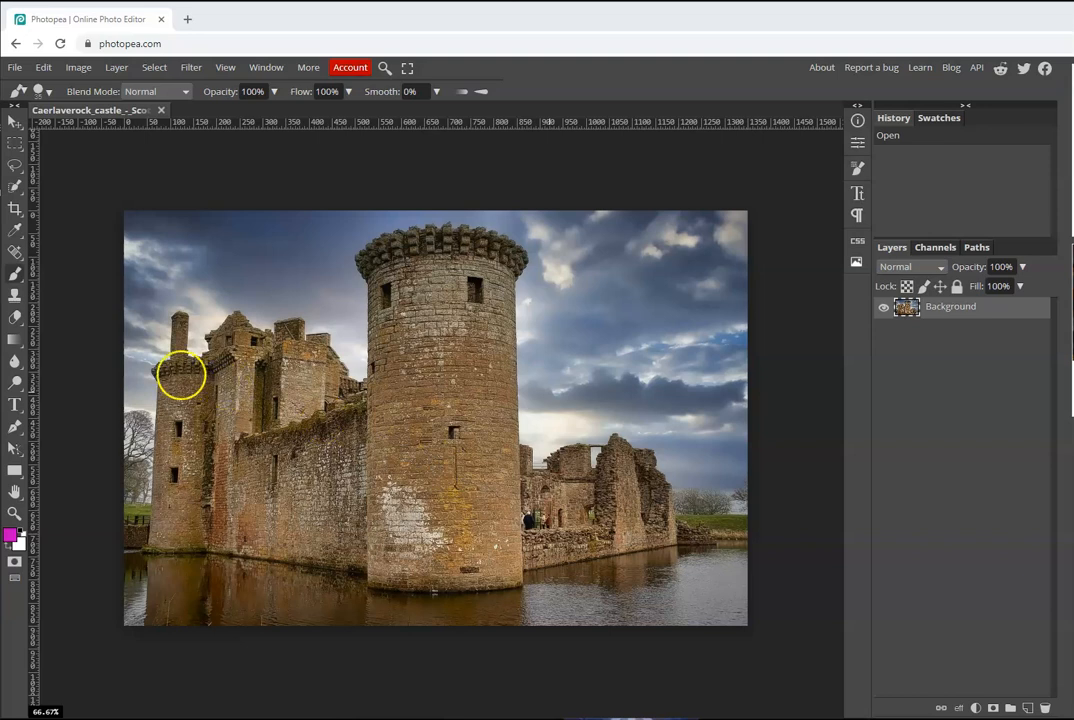
# Select the castle, ruins, grass and water with Quick Selection and add a raster mask that hides the sky.
pyautogui.click(14, 252)
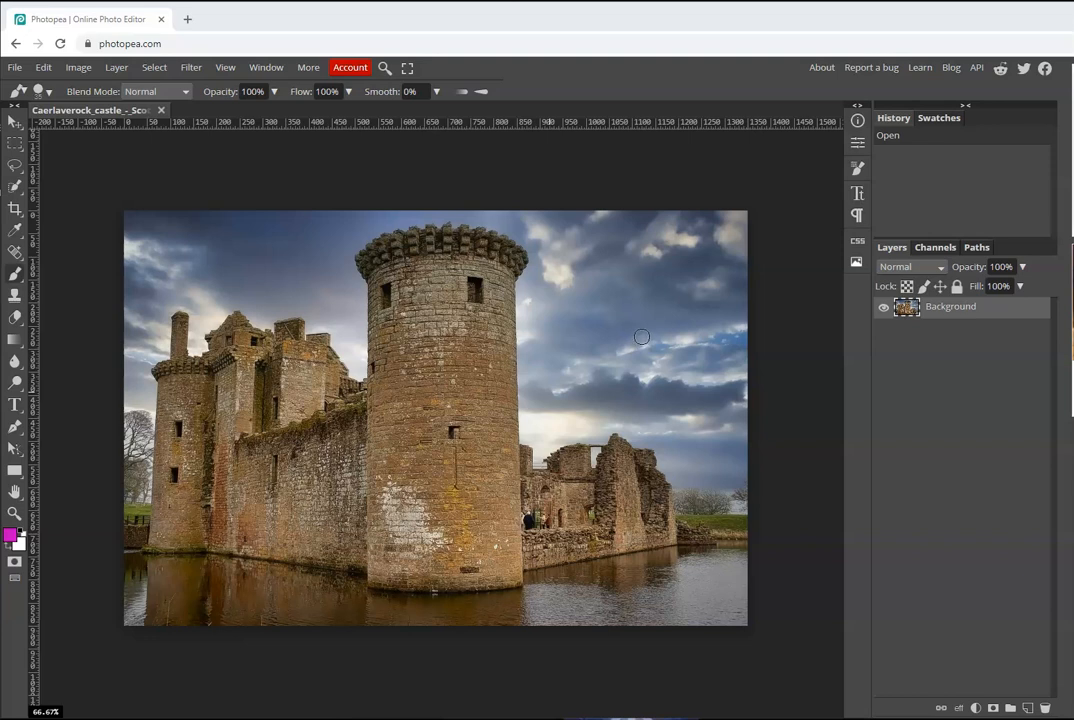
pyautogui.rightClick(12, 186)
pyautogui.click(79, 209)
pyautogui.moveTo(495, 380); pyautogui.dragTo(565, 517)
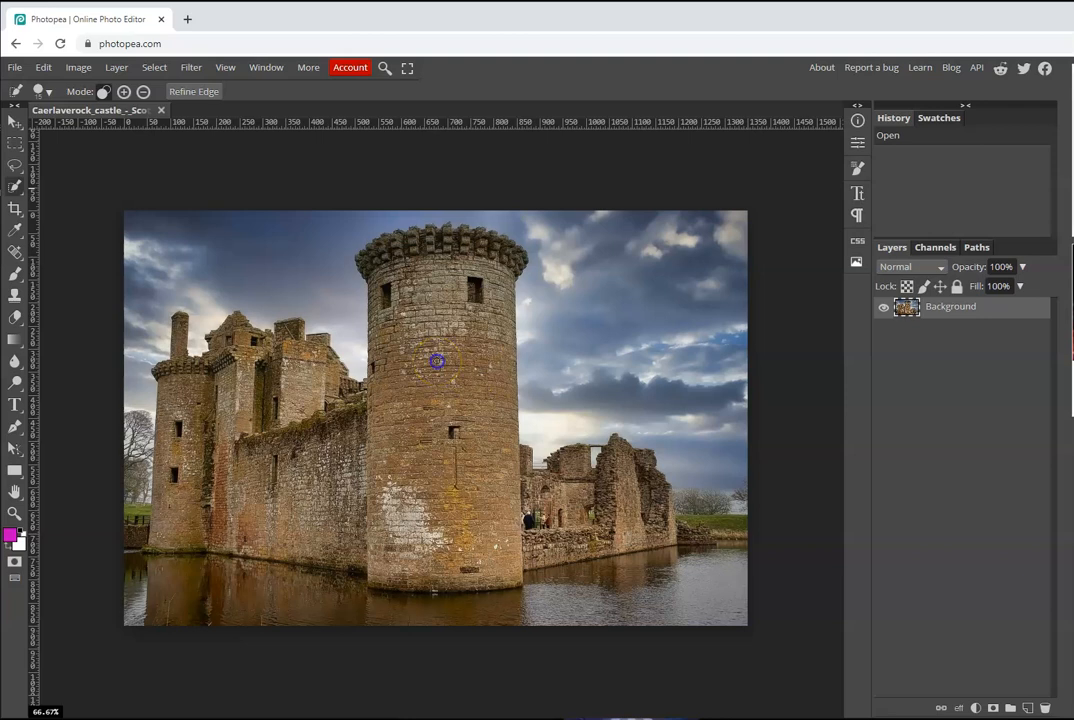
pyautogui.moveTo(437, 361); pyautogui.dragTo(366, 304)
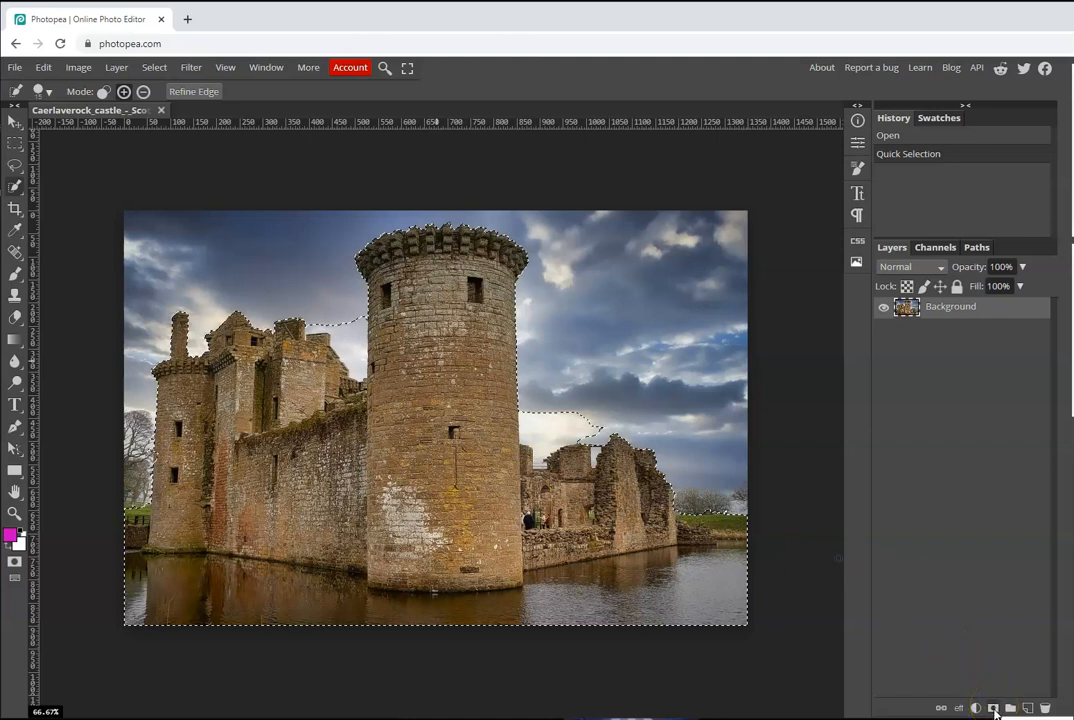
pyautogui.click(993, 708)
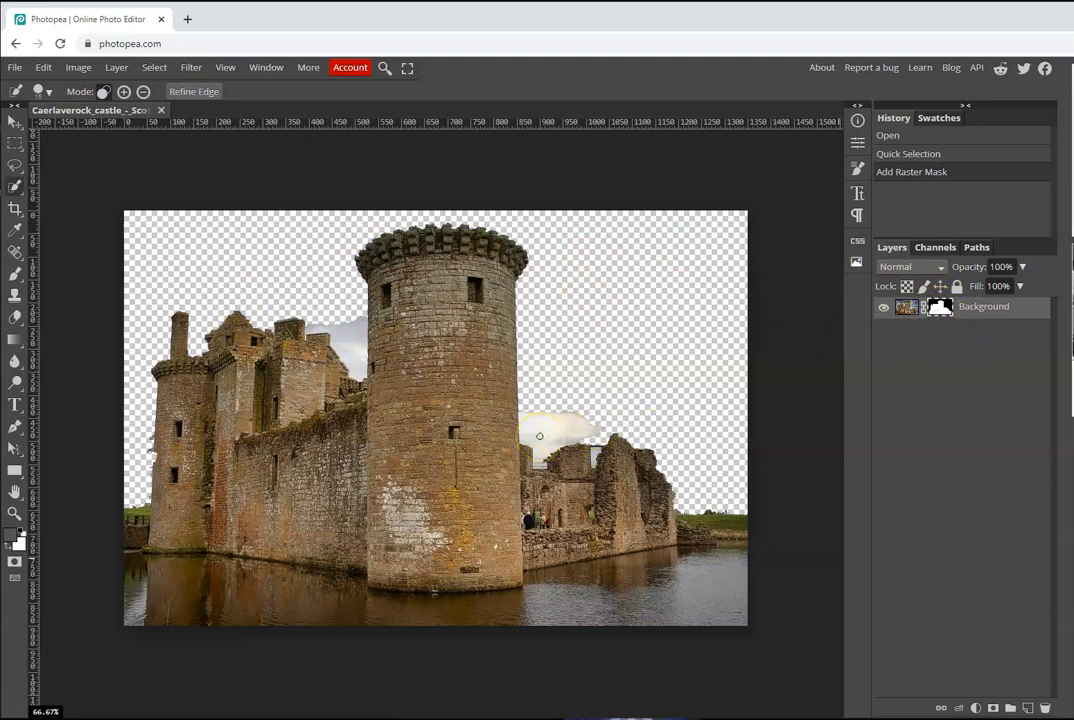
# Add a new layer beneath the castle layer and fill it with magenta using the Paint Bucket.
pyautogui.click(1027, 707)
pyautogui.moveTo(985, 306); pyautogui.dragTo(986, 333)
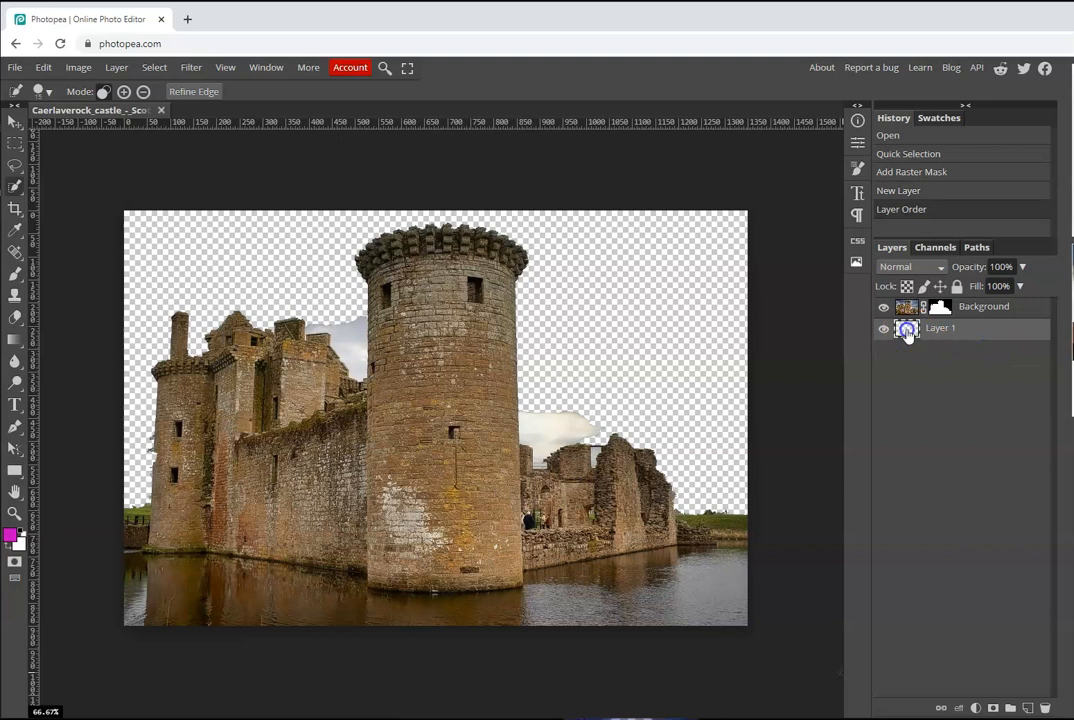
pyautogui.rightClick(11, 339)
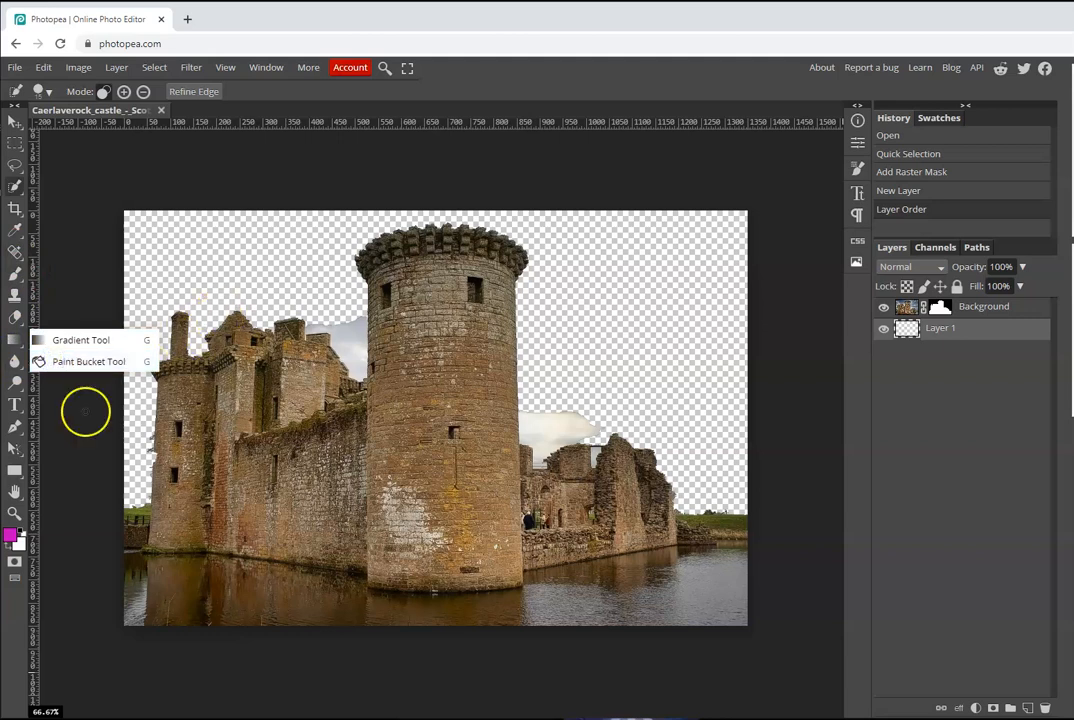
pyautogui.click(100, 362)
pyautogui.click(214, 239)
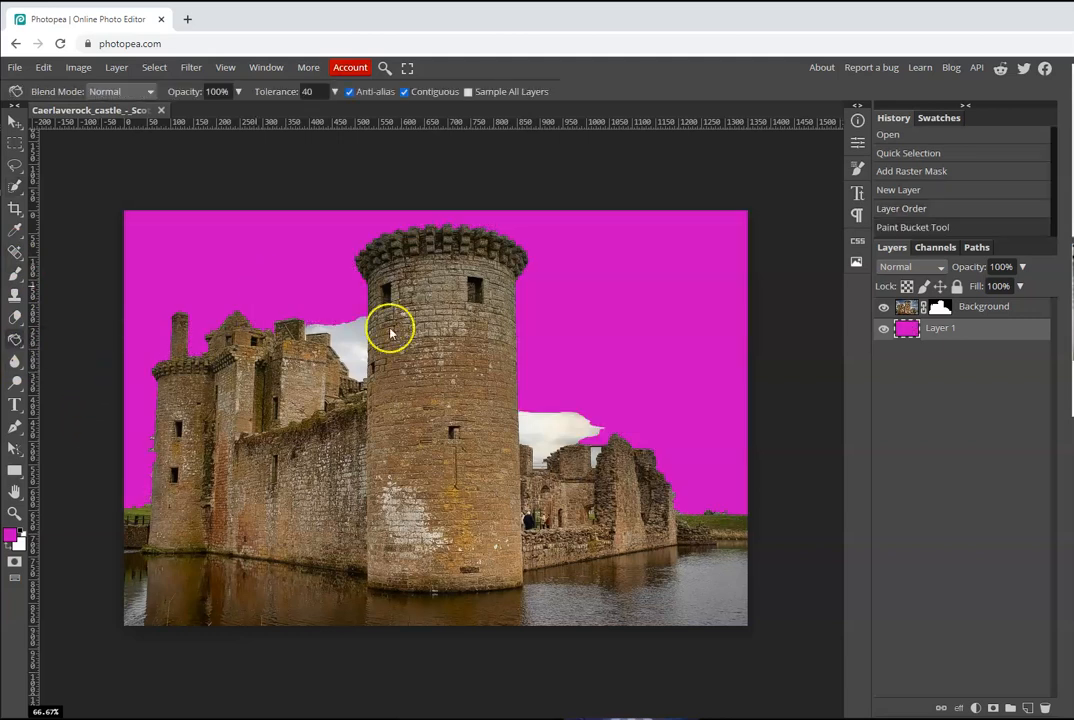
# Quick-select the leftover cloud patch between the main tower and the ruins on the Background layer's image.
pyautogui.click(938, 306)
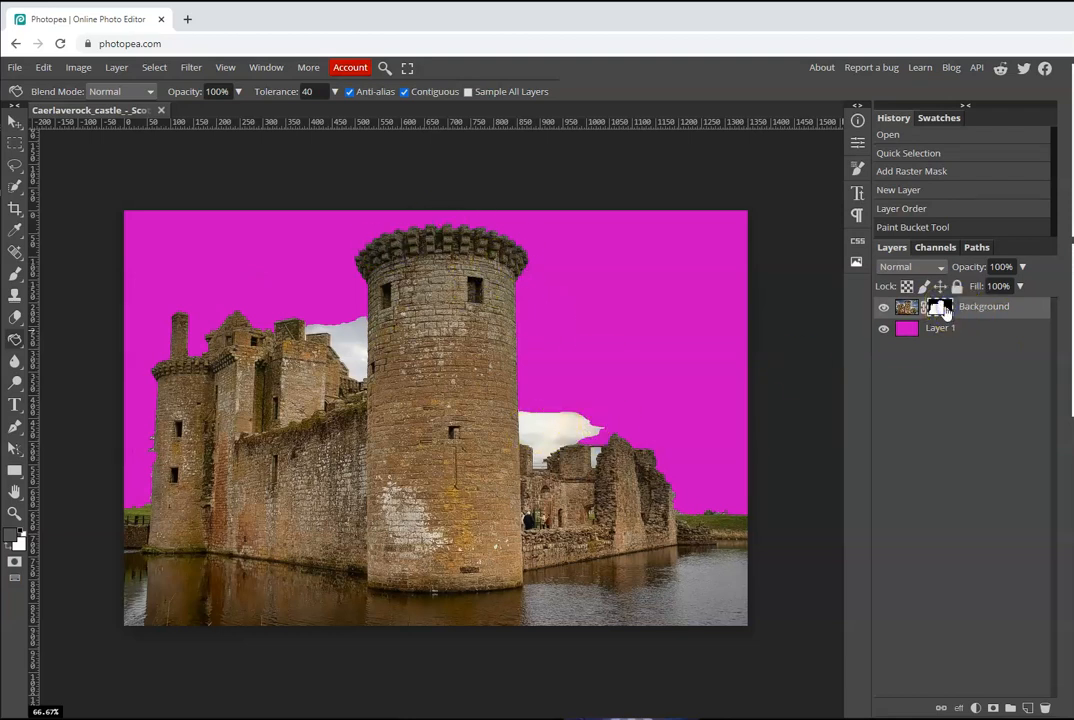
pyautogui.scroll(3, 550, 452)
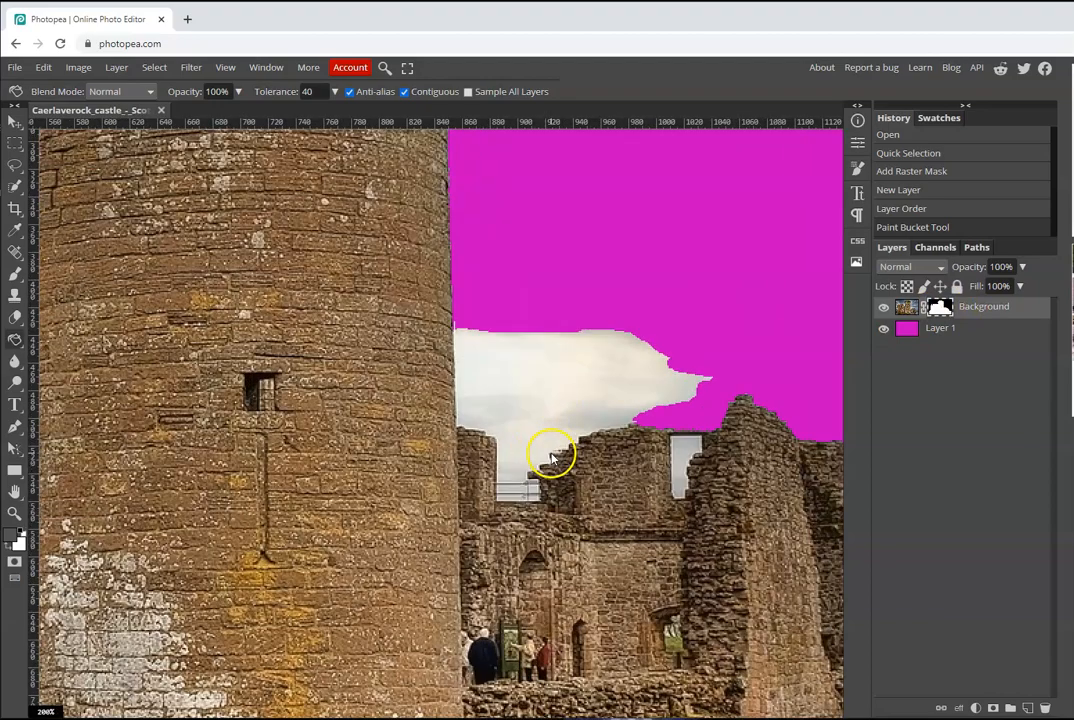
pyautogui.scroll(-2, 615, 444)
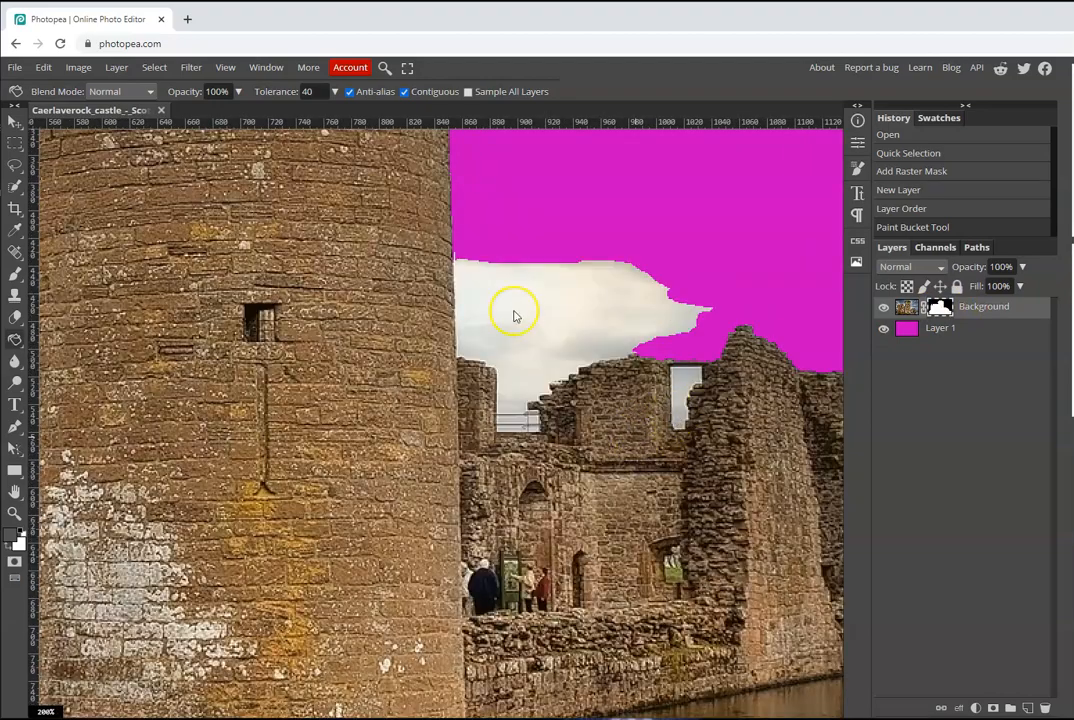
pyautogui.click(15, 186)
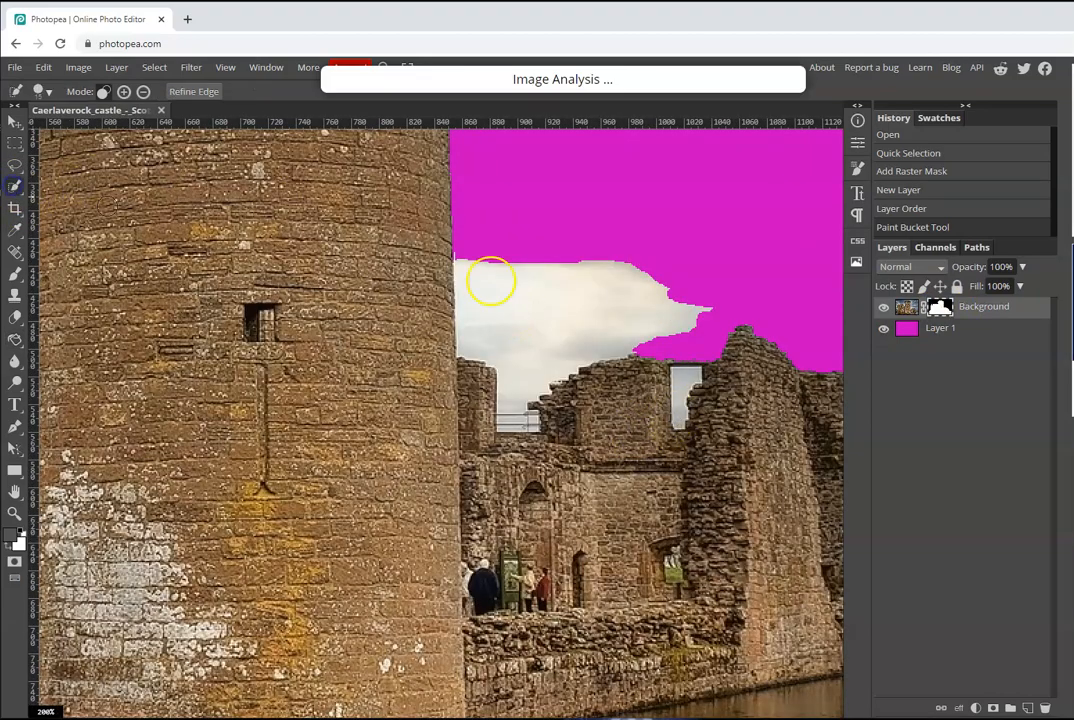
pyautogui.click(906, 307)
pyautogui.moveTo(510, 310); pyautogui.dragTo(533, 309)
# Paint black on the Background layer's mask within the selection to hide the cloud, checking the result with Layer 1 toggled off.
pyautogui.click(941, 307)
pyautogui.click(944, 310)
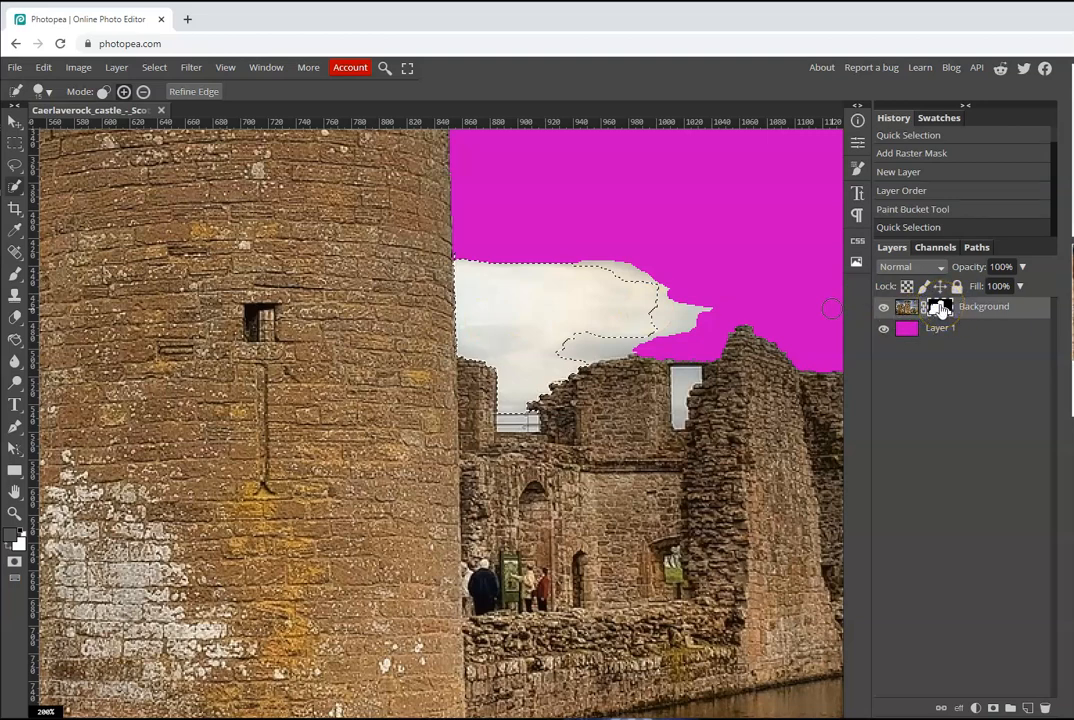
pyautogui.click(18, 540)
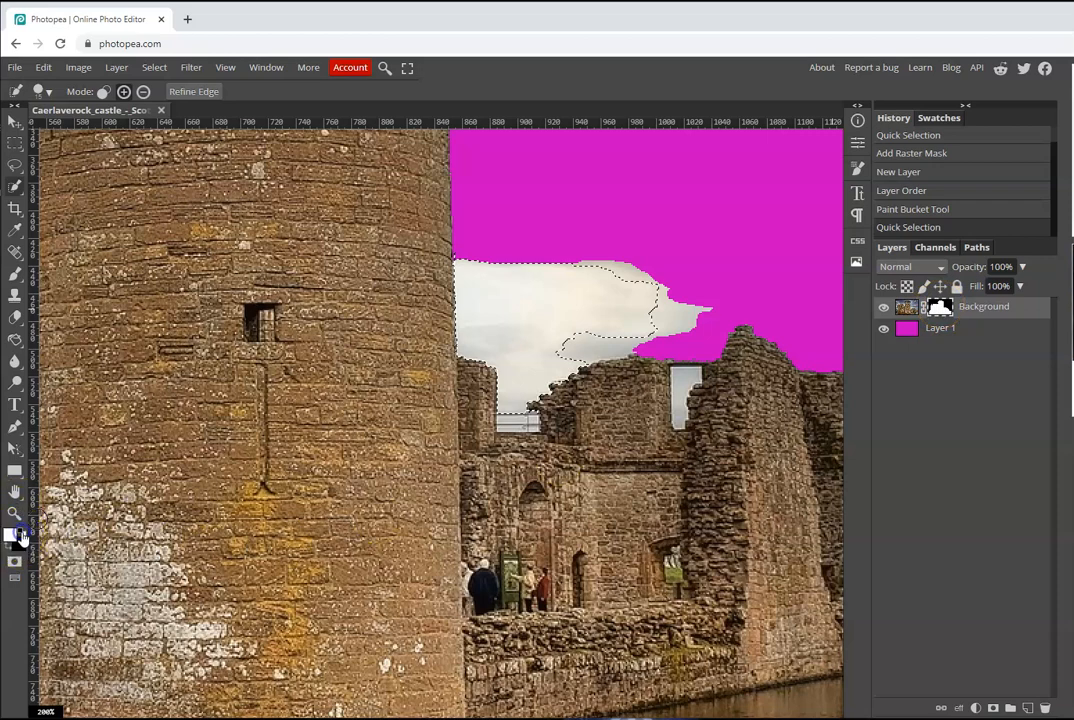
pyautogui.click(20, 540)
pyautogui.click(943, 307)
pyautogui.click(14, 272)
pyautogui.moveTo(555, 302)
pyautogui.mouseDown()
pyautogui.moveTo(583, 268)
pyautogui.moveTo(630, 312)
pyautogui.moveTo(642, 307)
pyautogui.moveTo(556, 321)
pyautogui.moveTo(523, 245)
pyautogui.moveTo(463, 292)
pyautogui.moveTo(467, 349)
pyautogui.moveTo(554, 391)
pyautogui.moveTo(633, 337)
pyautogui.moveTo(851, 336)
pyautogui.mouseUp()
pyautogui.click(883, 329)
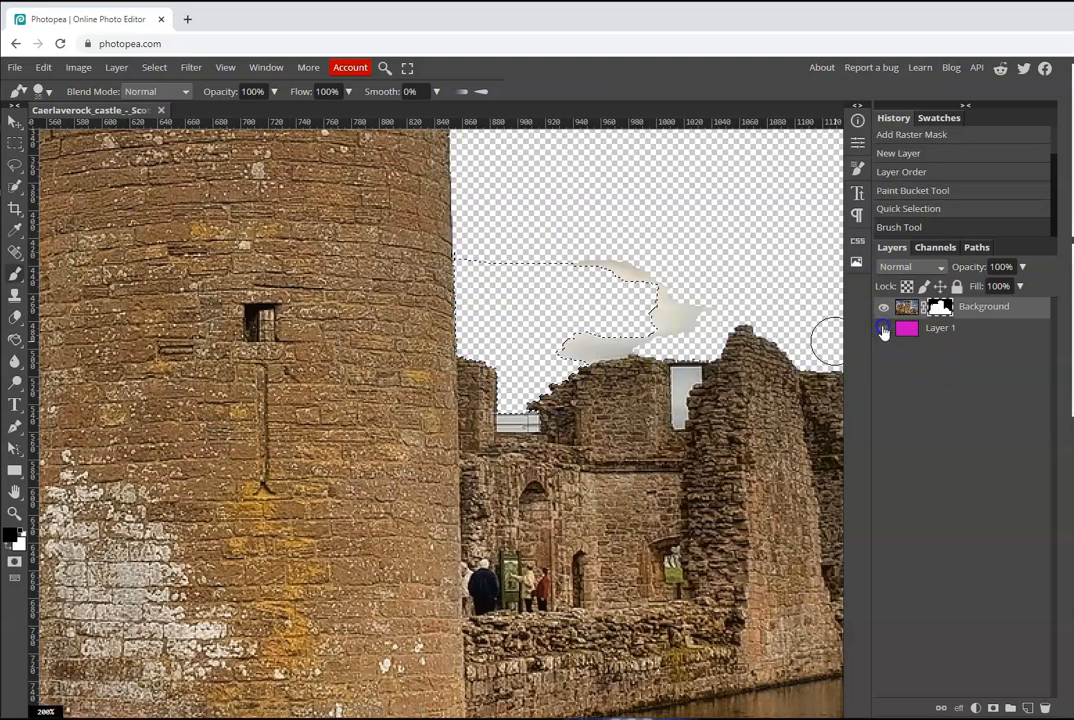
pyautogui.click(883, 329)
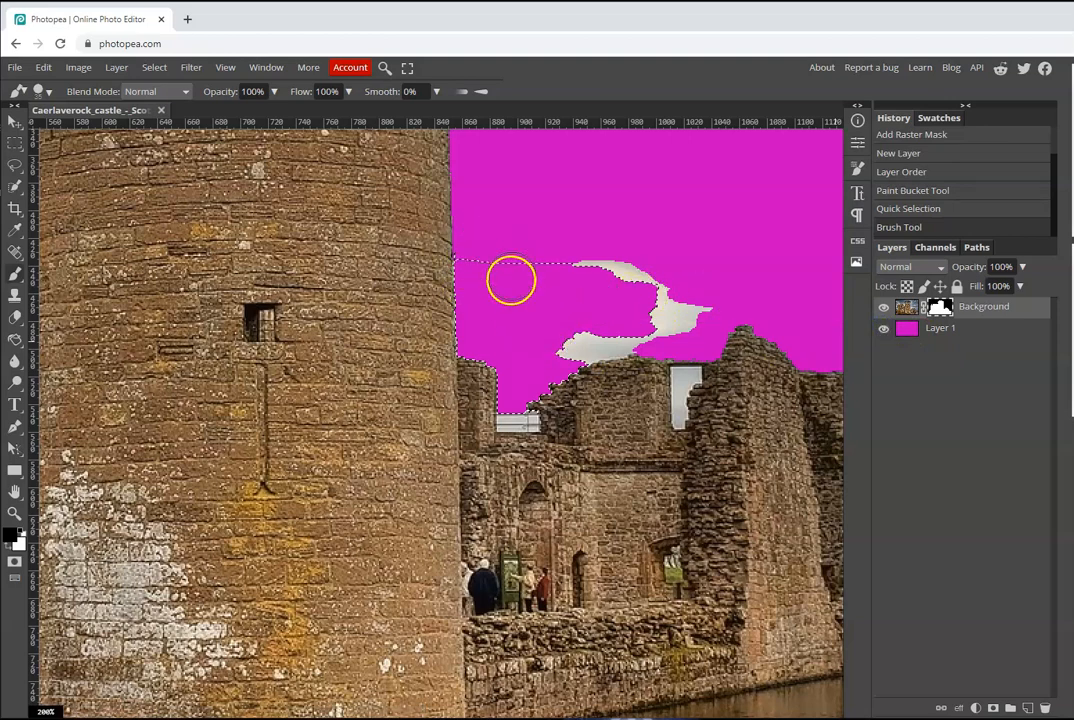
pyautogui.moveTo(649, 311); pyautogui.dragTo(700, 244)
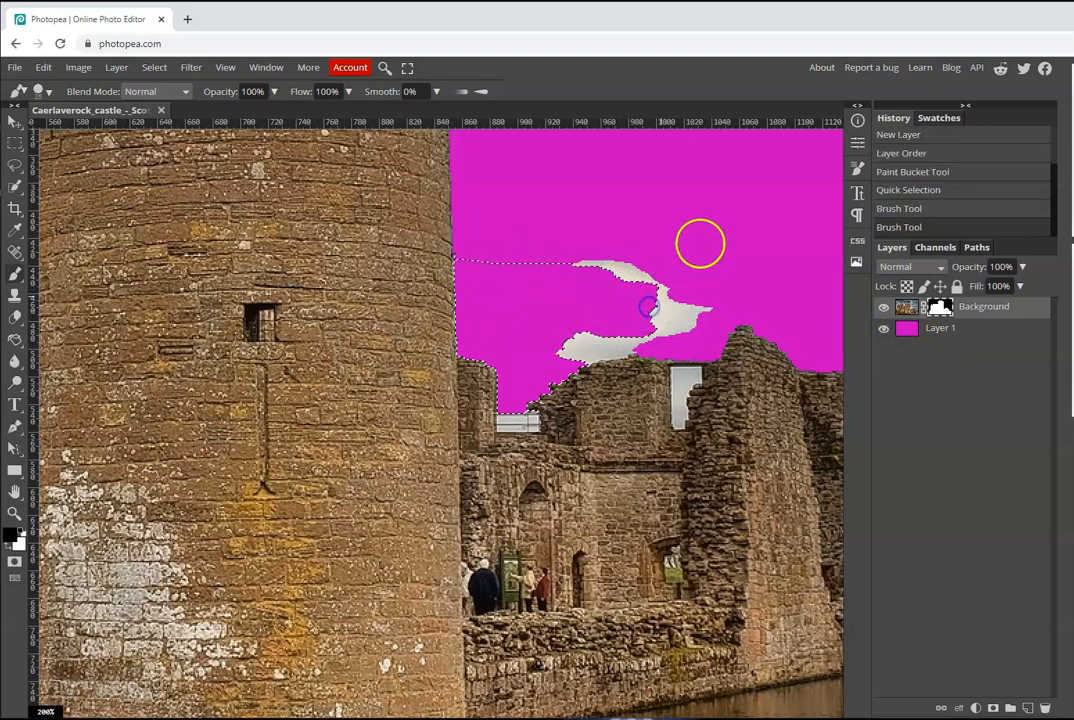
# Deselect and brush black on the mask over the remaining cloud fragments above the ruins.
pyautogui.hotkey('ctrl', 'd')
pyautogui.moveTo(568, 264)
pyautogui.mouseDown()
pyautogui.moveTo(681, 277)
pyautogui.moveTo(650, 295)
pyautogui.moveTo(702, 308)
pyautogui.moveTo(558, 343)
pyautogui.mouseUp()
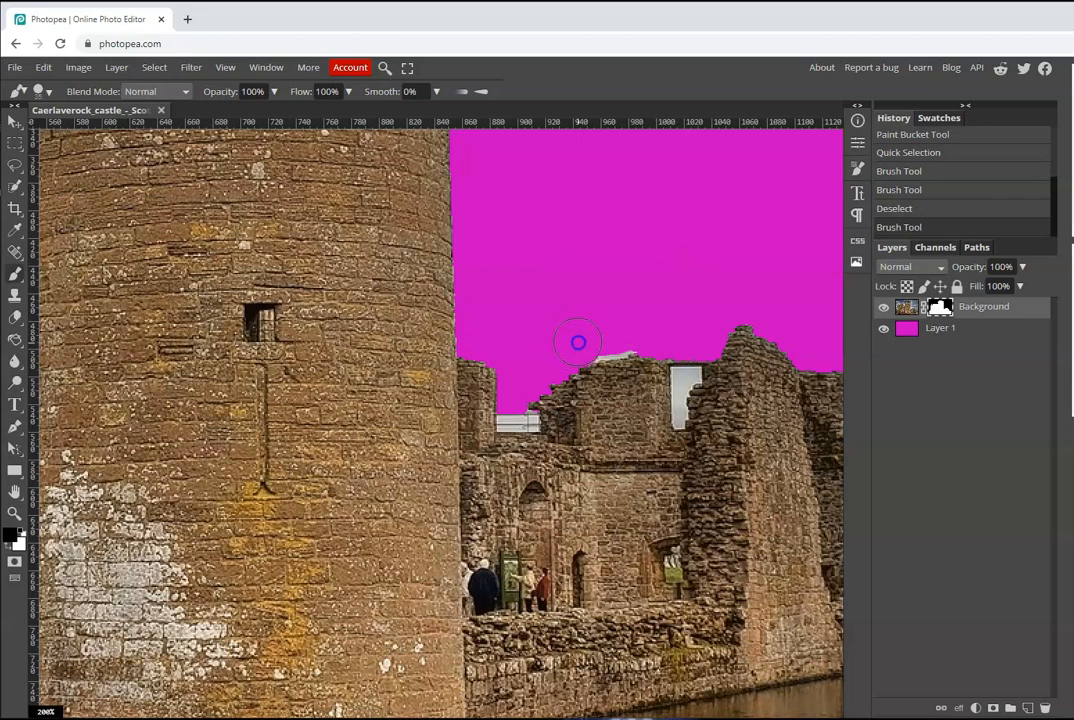
pyautogui.click(628, 331)
pyautogui.click(633, 328)
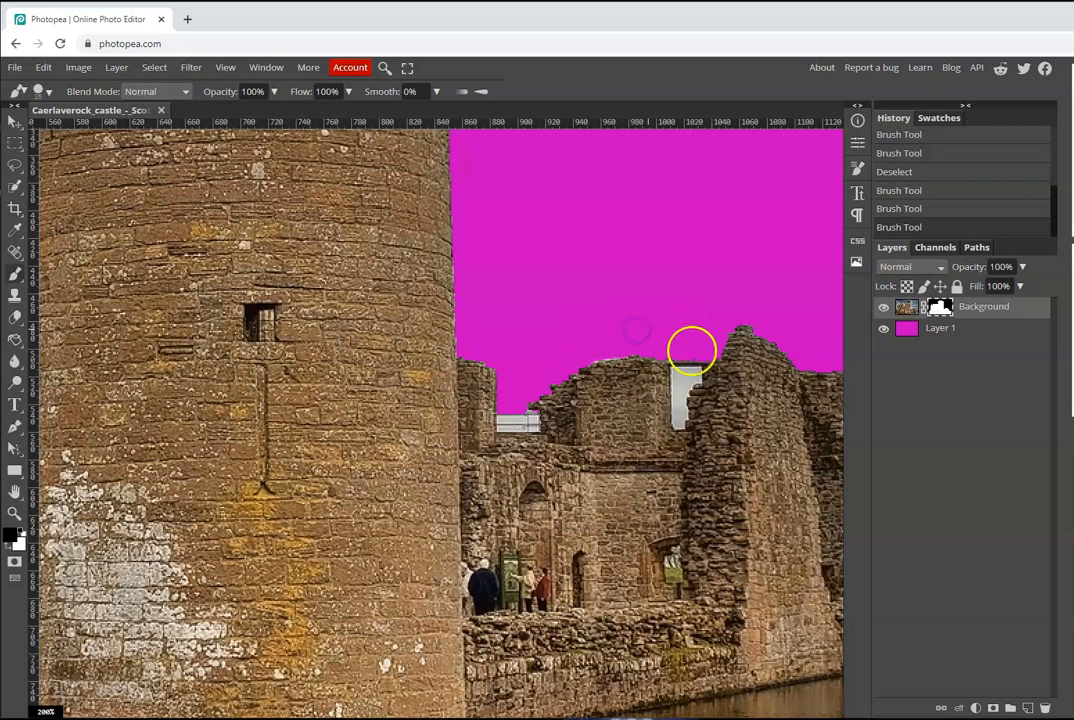
pyautogui.click(15, 187)
pyautogui.moveTo(522, 370)
pyautogui.mouseDown()
pyautogui.moveTo(654, 406)
pyautogui.moveTo(682, 380)
pyautogui.mouseUp()
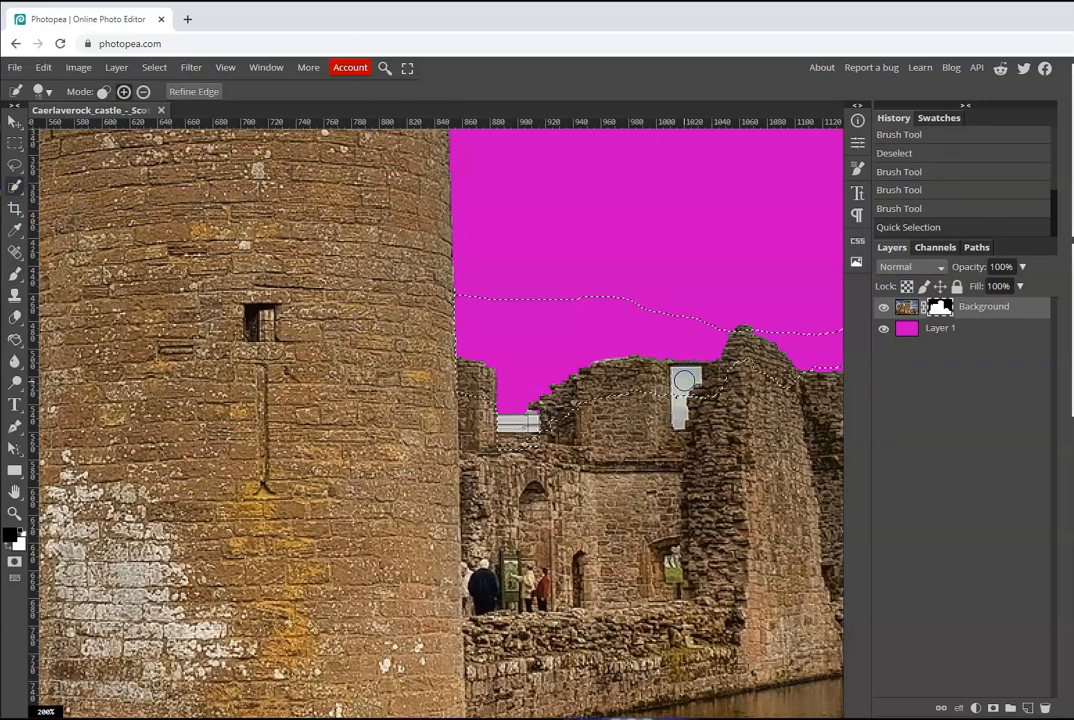
pyautogui.hotkey('ctrl', 'd')
# Quick-select the sky inside the ruins' window opening on the Background layer's image, using a smaller brush.
pyautogui.click(906, 307)
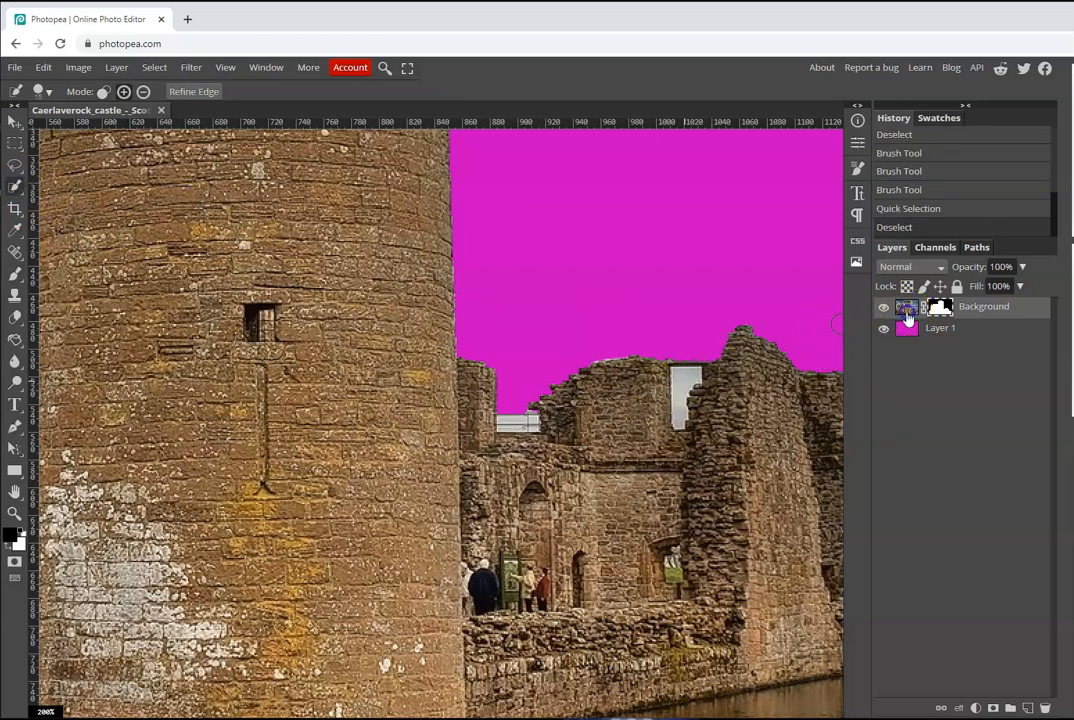
pyautogui.click(681, 378)
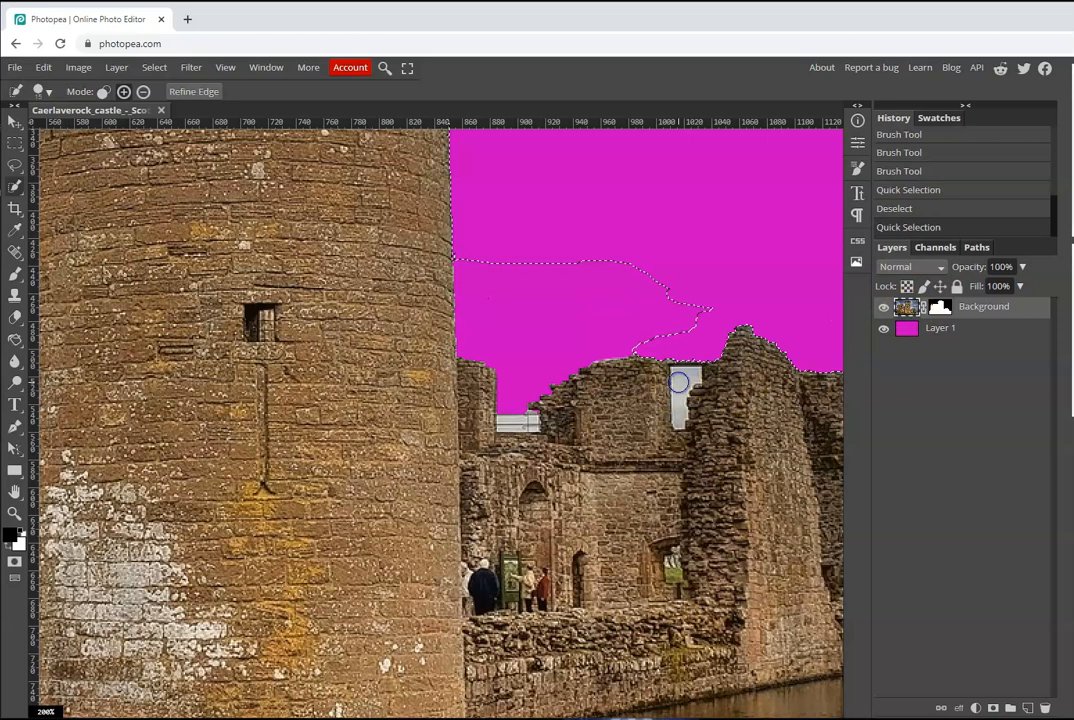
pyautogui.hotkey('ctrl', 'd')
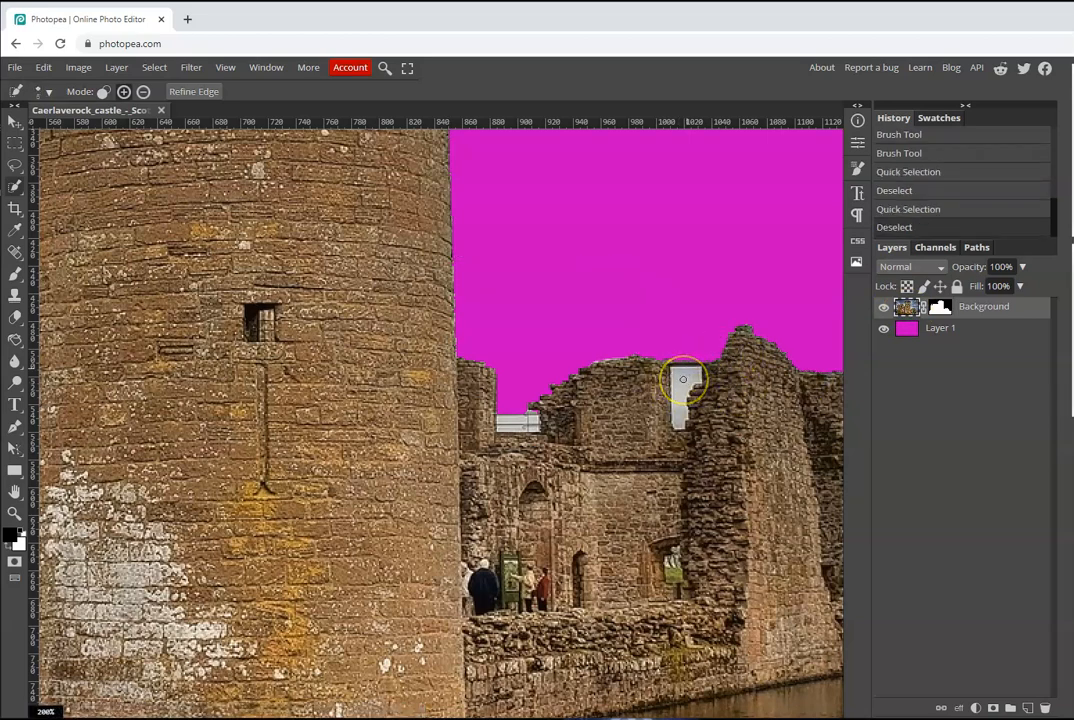
pyautogui.click(683, 379)
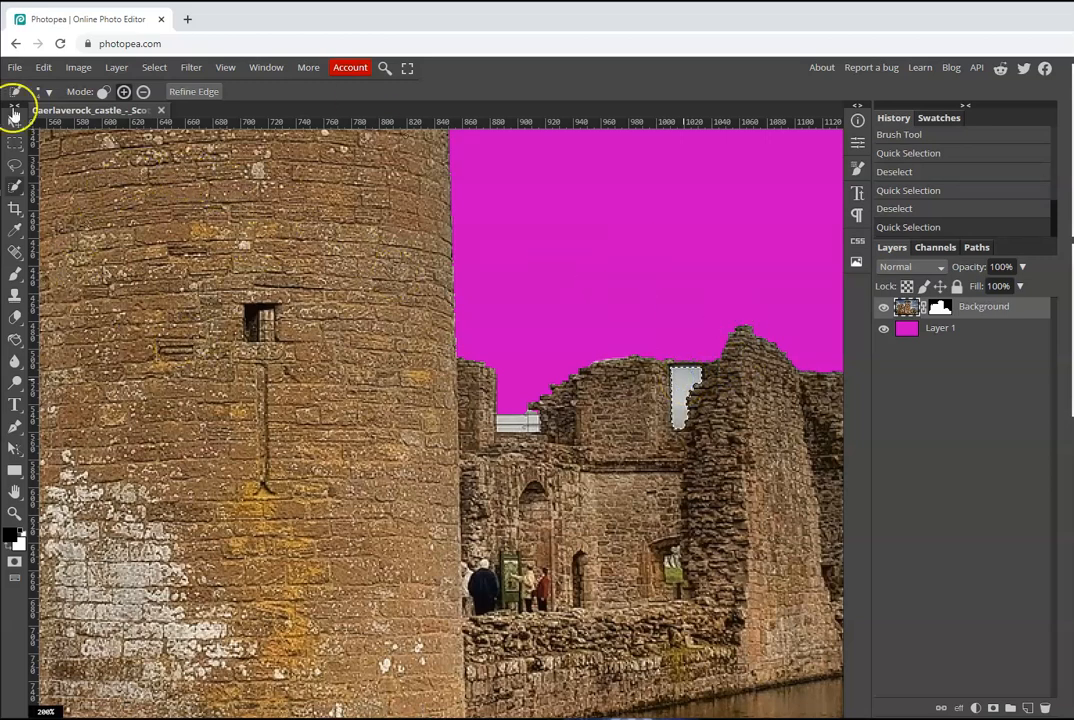
pyautogui.click(14, 277)
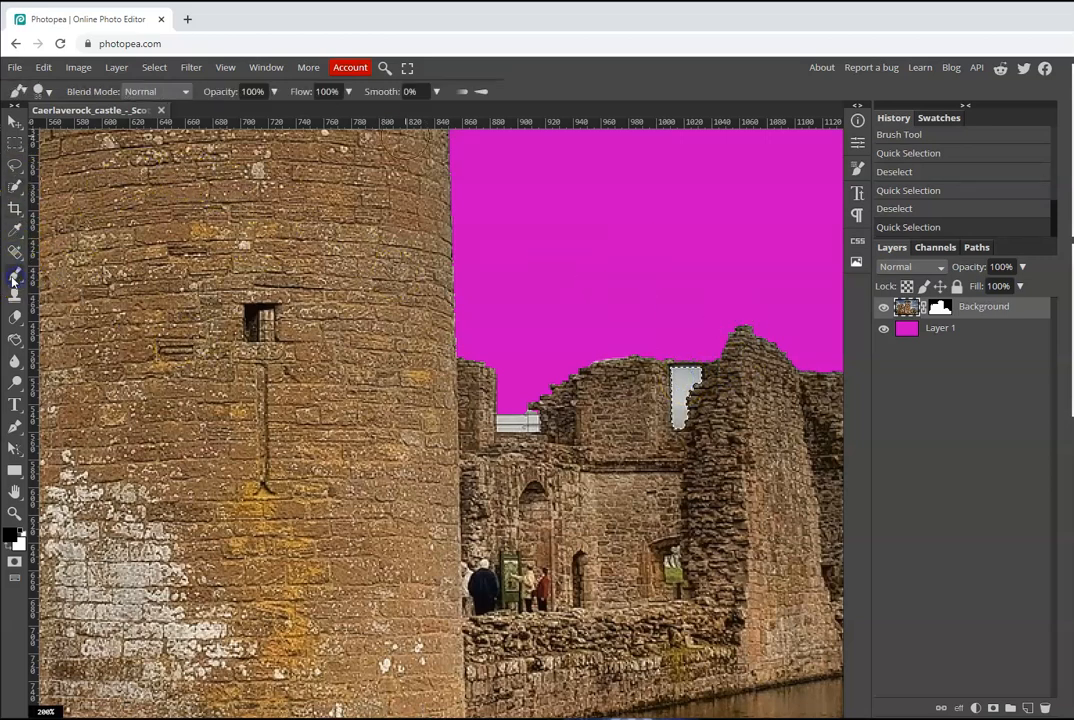
pyautogui.moveTo(681, 415)
pyautogui.mouseDown()
pyautogui.moveTo(679, 383)
pyautogui.moveTo(693, 375)
pyautogui.mouseUp()
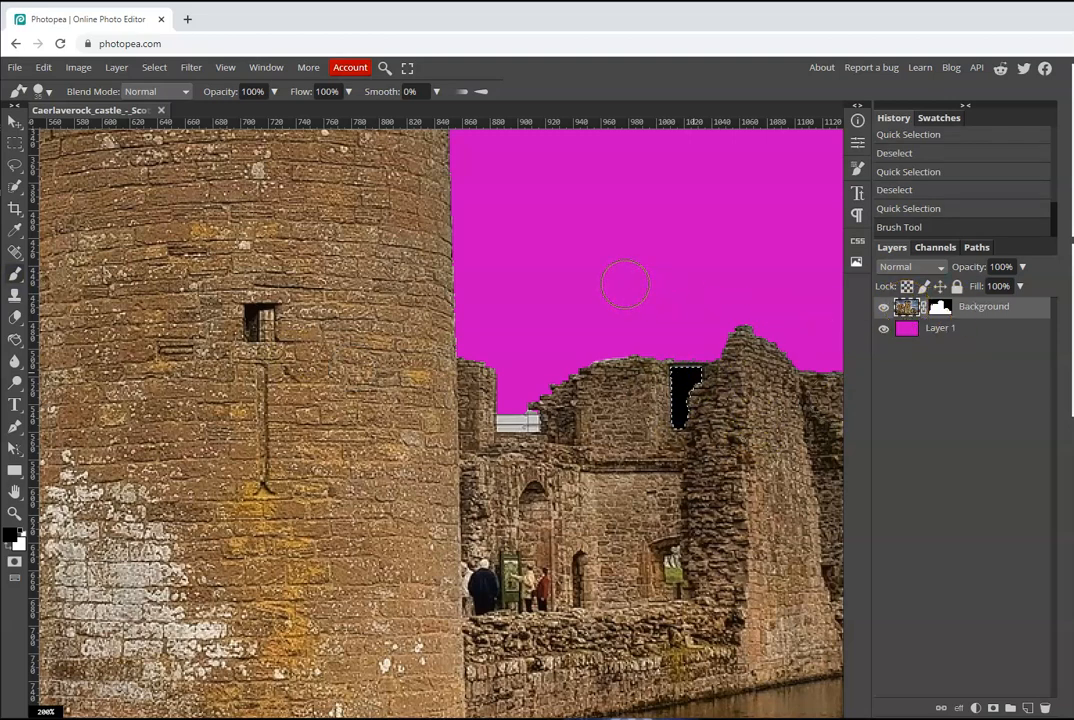
pyautogui.hotkey('ctrl', 'z')
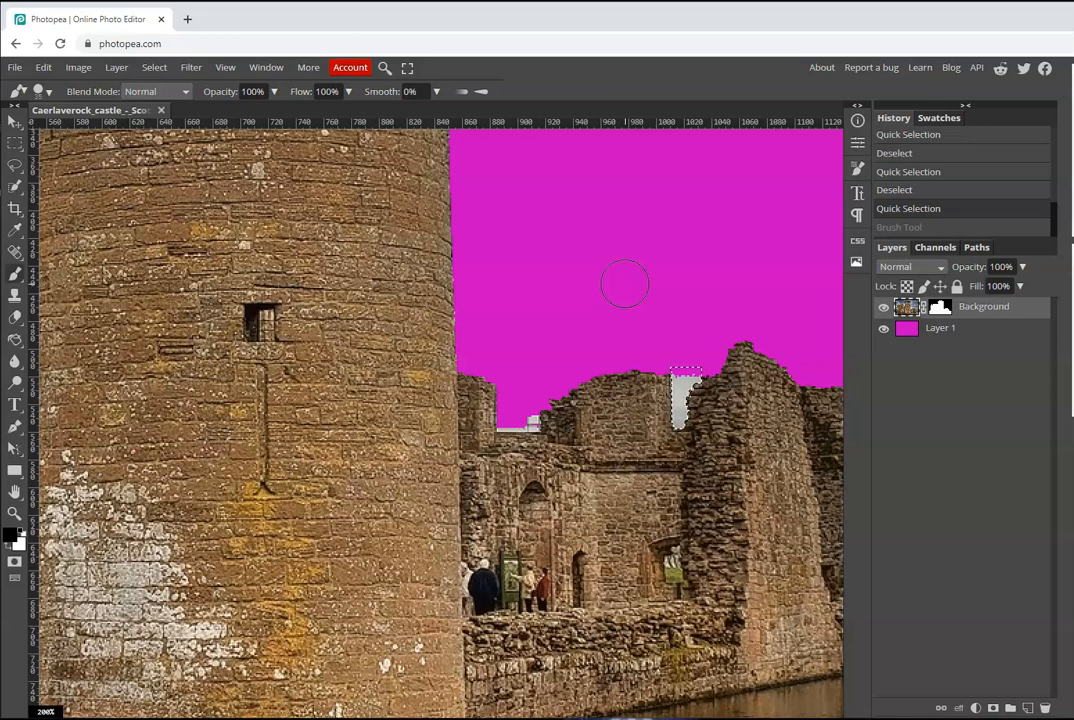
# Paint black on the Background layer's mask inside the selected window opening to hide its sky, and deselect.
pyautogui.click(938, 308)
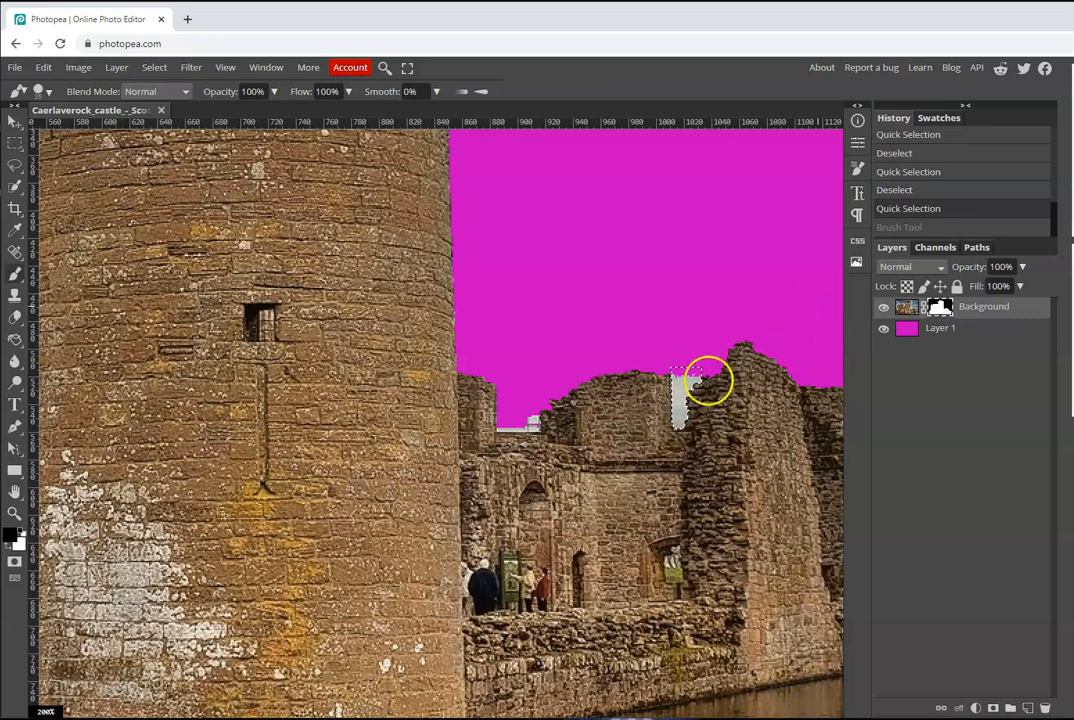
pyautogui.moveTo(683, 420); pyautogui.dragTo(697, 357)
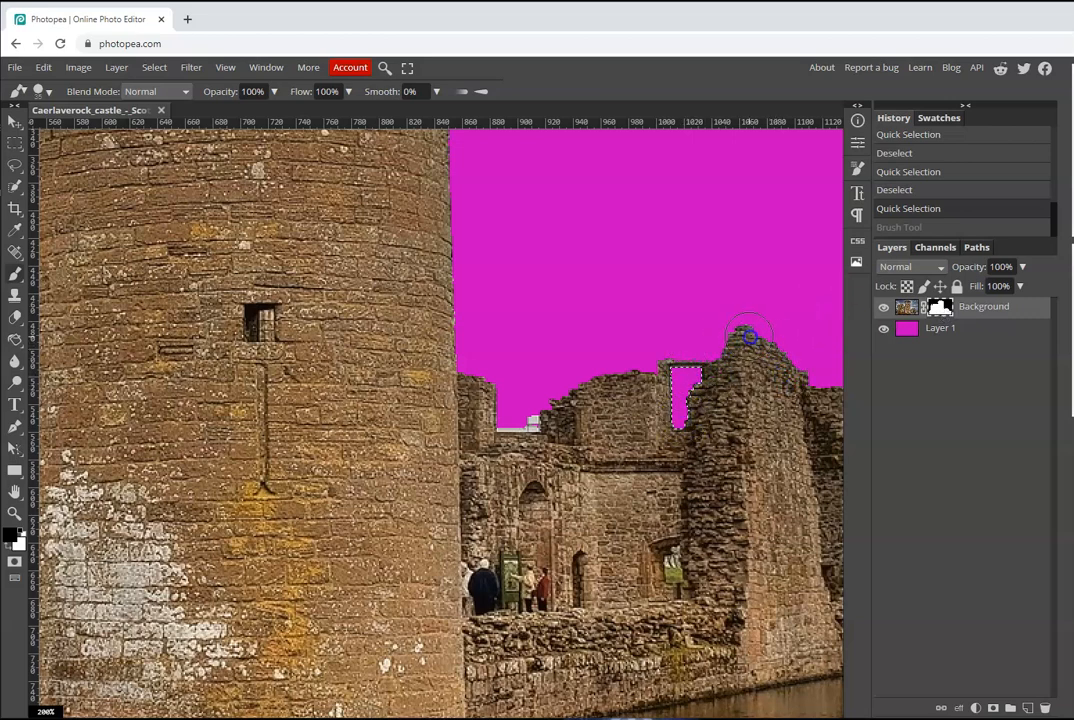
pyautogui.moveTo(751, 337); pyautogui.dragTo(832, 396)
pyautogui.moveTo(766, 350)
pyautogui.mouseDown()
pyautogui.moveTo(750, 385)
pyautogui.moveTo(657, 382)
pyautogui.moveTo(624, 393)
pyautogui.mouseUp()
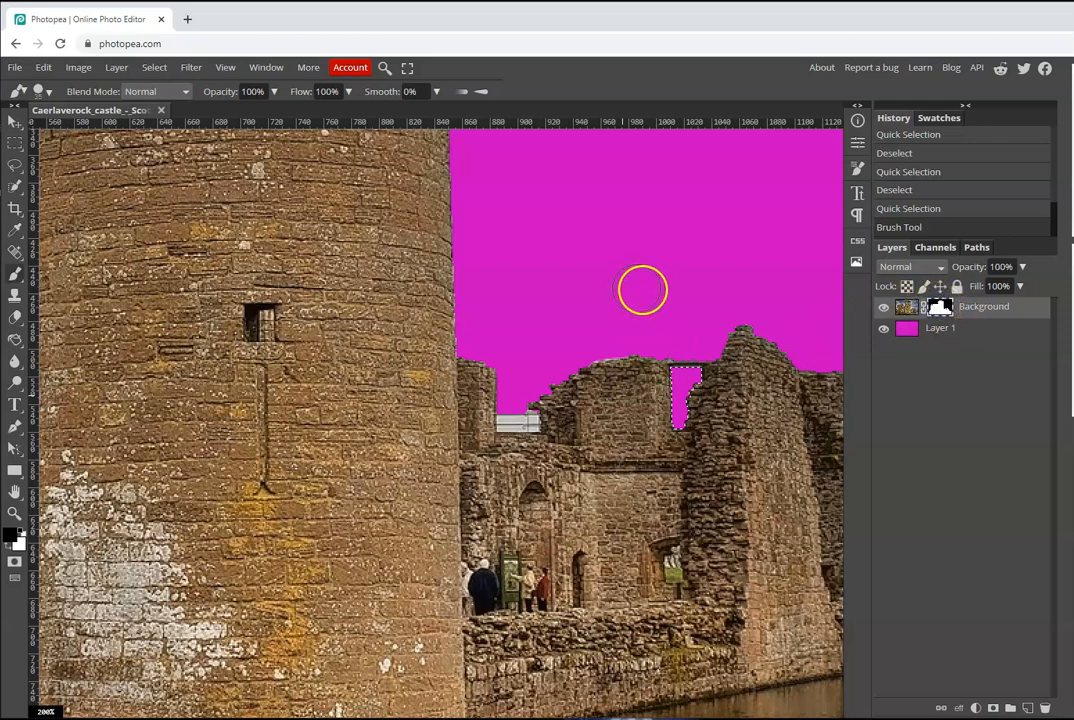
pyautogui.hotkey('ctrl', 'd')
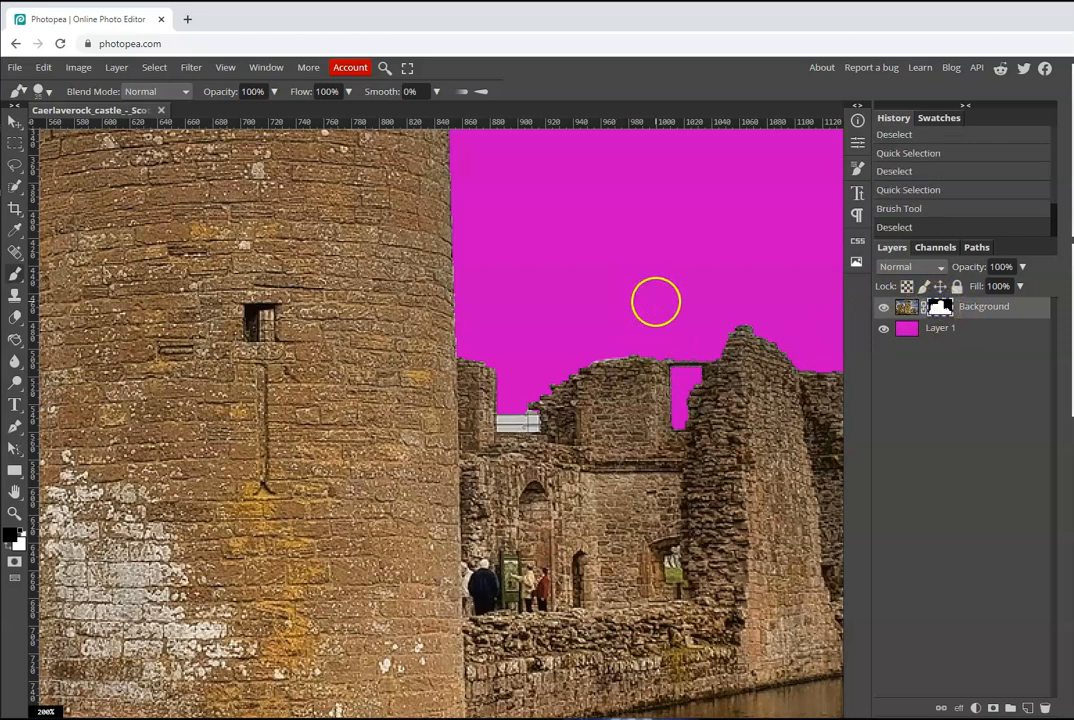
# Toggle the visibility of Layer 1 and the Background layer to inspect the masked ruins.
pyautogui.click(883, 330)
pyautogui.click(883, 311)
pyautogui.click(883, 311)
pyautogui.click(884, 330)
pyautogui.click(884, 332)
pyautogui.click(884, 332)
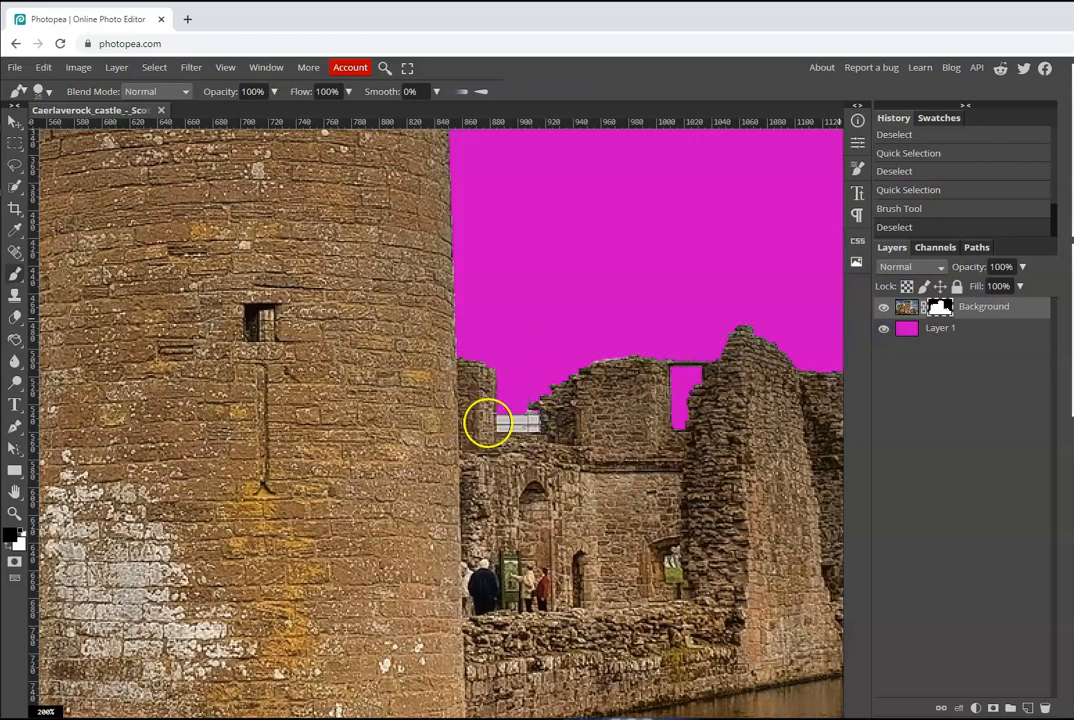
# Quick-select the remaining sky between the rear buildings and the main tower on the Background layer's image.
pyautogui.scroll(-2, 415, 338)
pyautogui.scroll(-1, 415, 338)
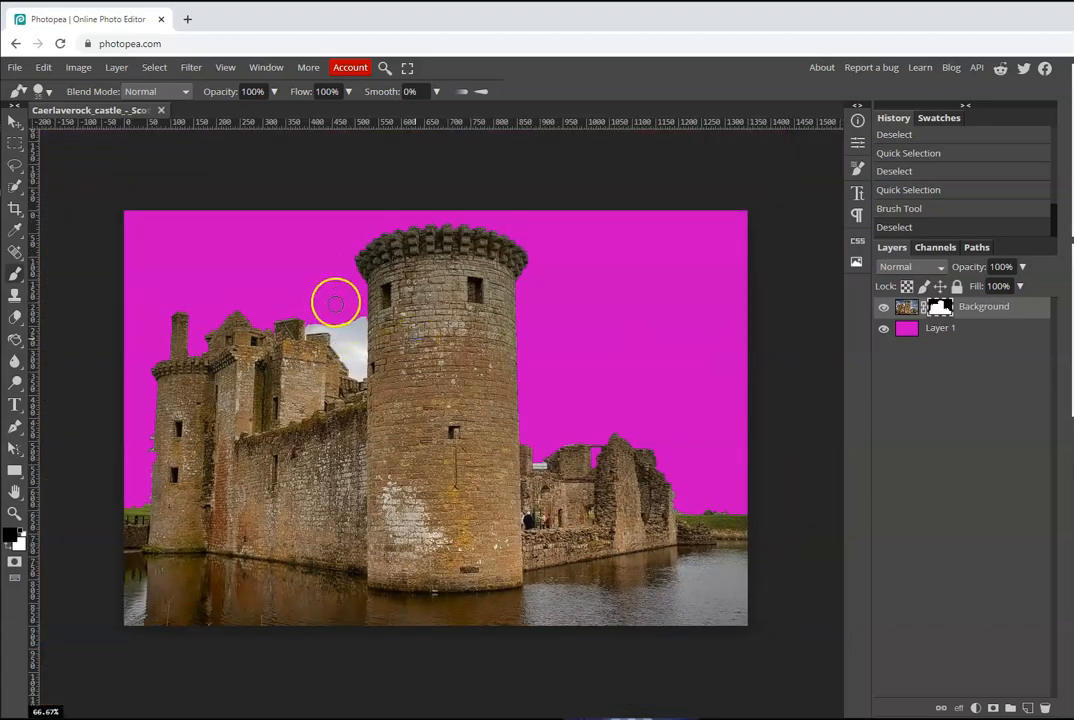
pyautogui.scroll(3, 313, 341)
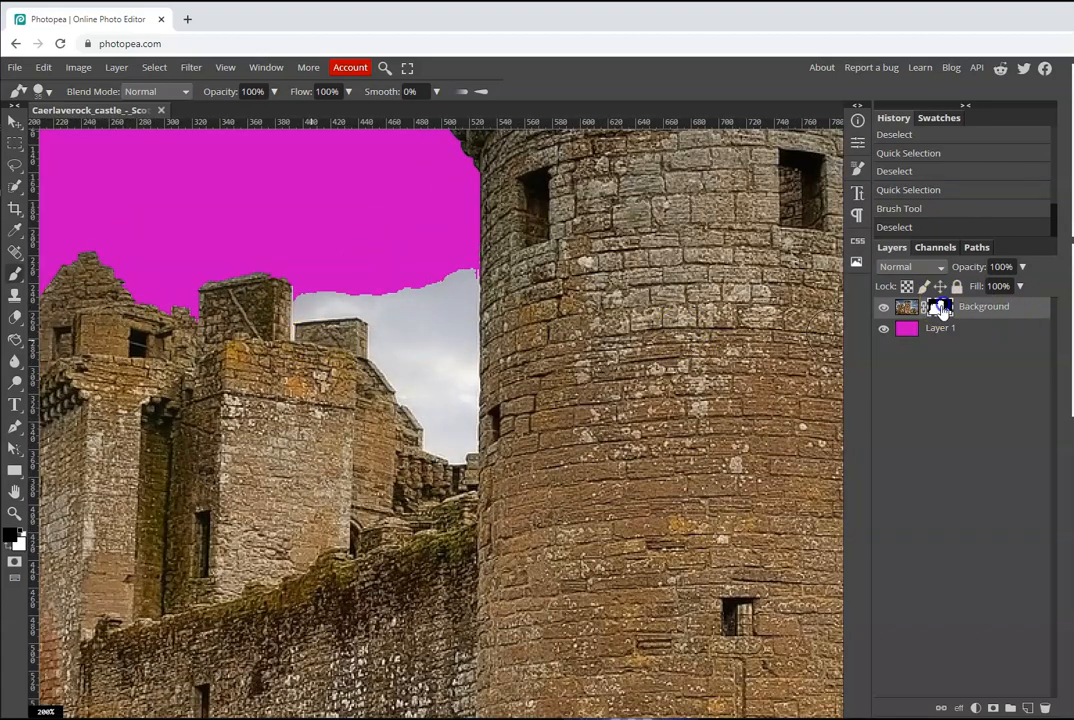
pyautogui.click(12, 188)
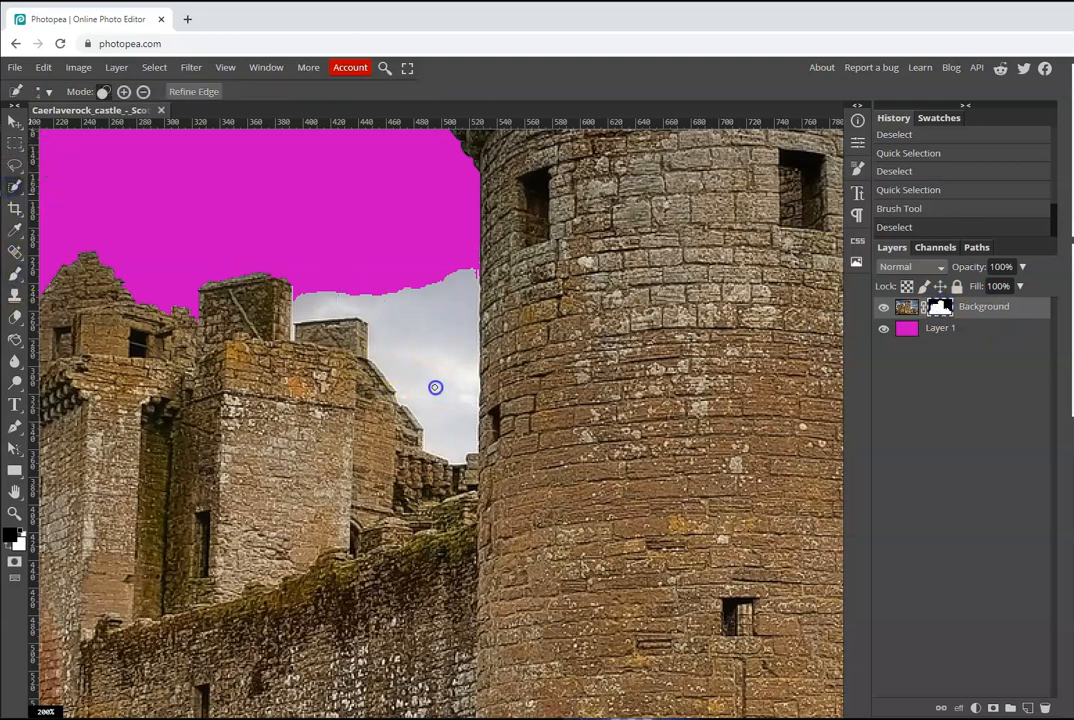
pyautogui.click(435, 387)
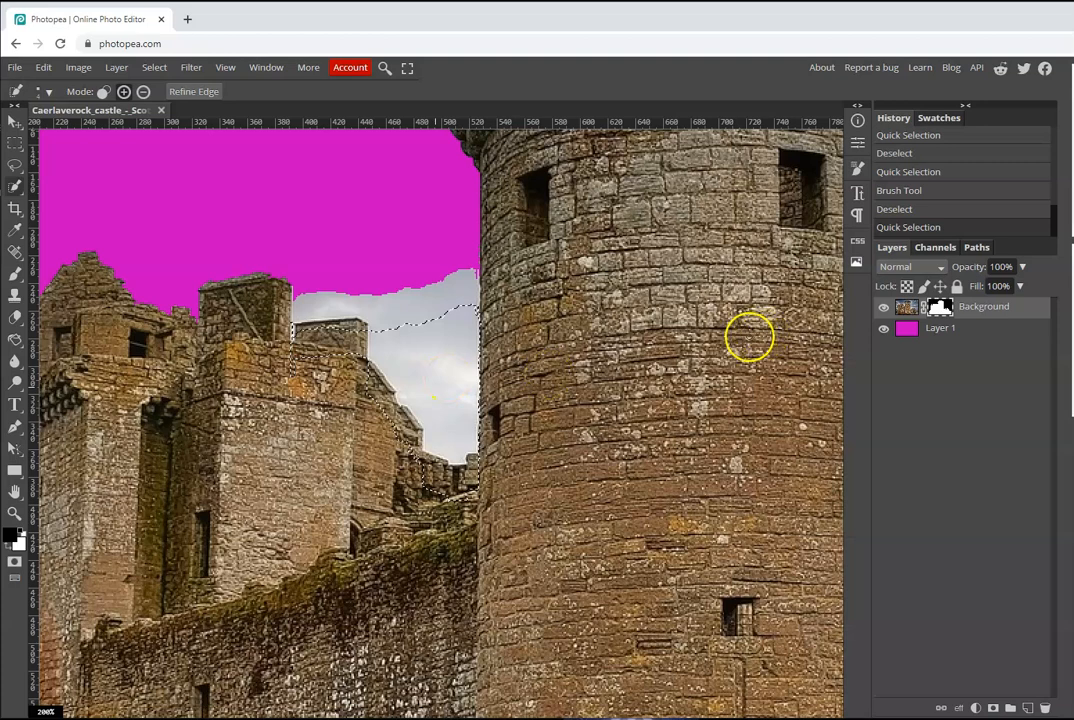
pyautogui.hotkey('ctrl', 'd')
pyautogui.click(906, 307)
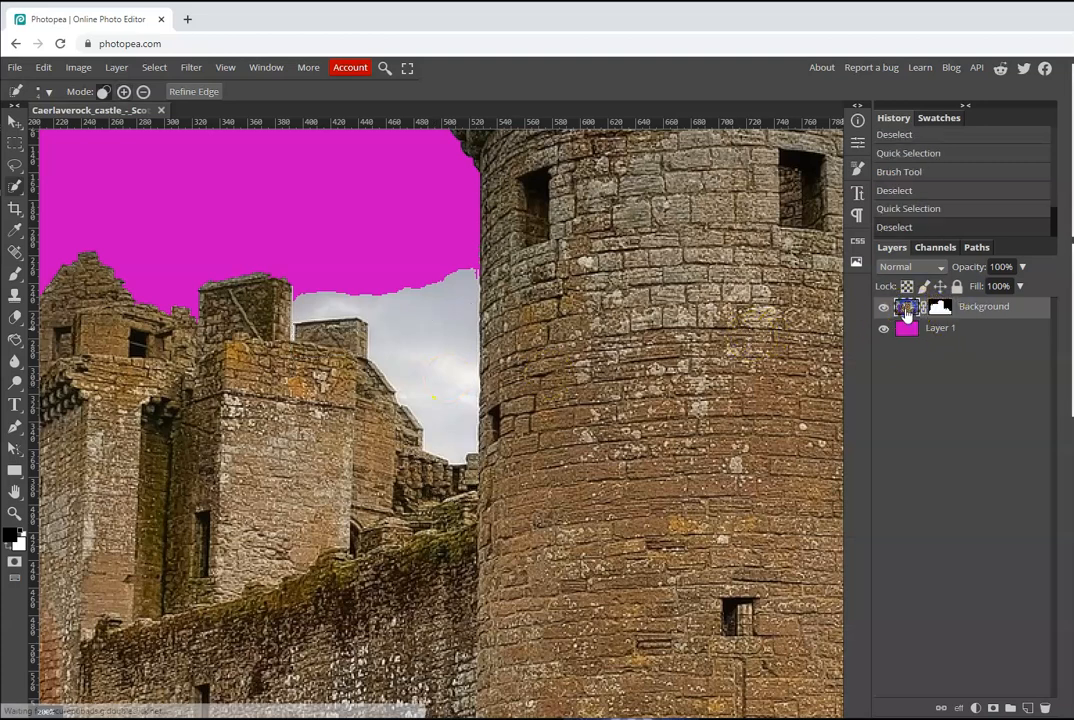
pyautogui.click(431, 341)
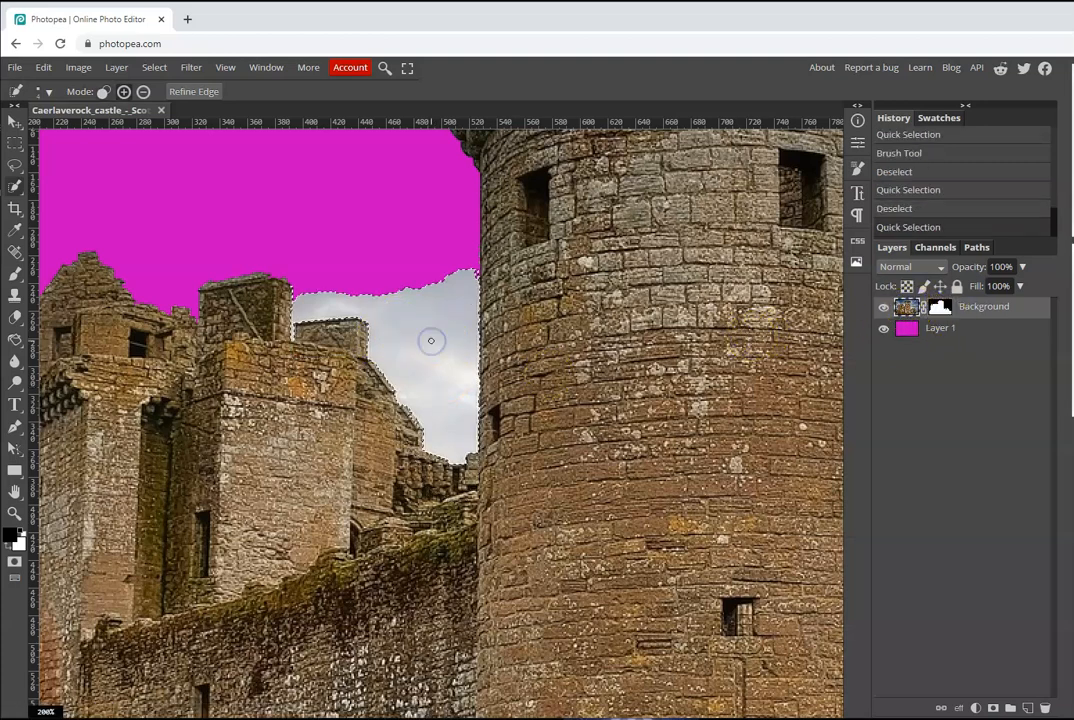
# Paint black on the Background layer's mask inside the selected area beside the main tower to hide its sky, and deselect.
pyautogui.click(14, 273)
pyautogui.moveTo(298, 305)
pyautogui.mouseDown()
pyautogui.moveTo(336, 294)
pyautogui.moveTo(352, 302)
pyautogui.mouseUp()
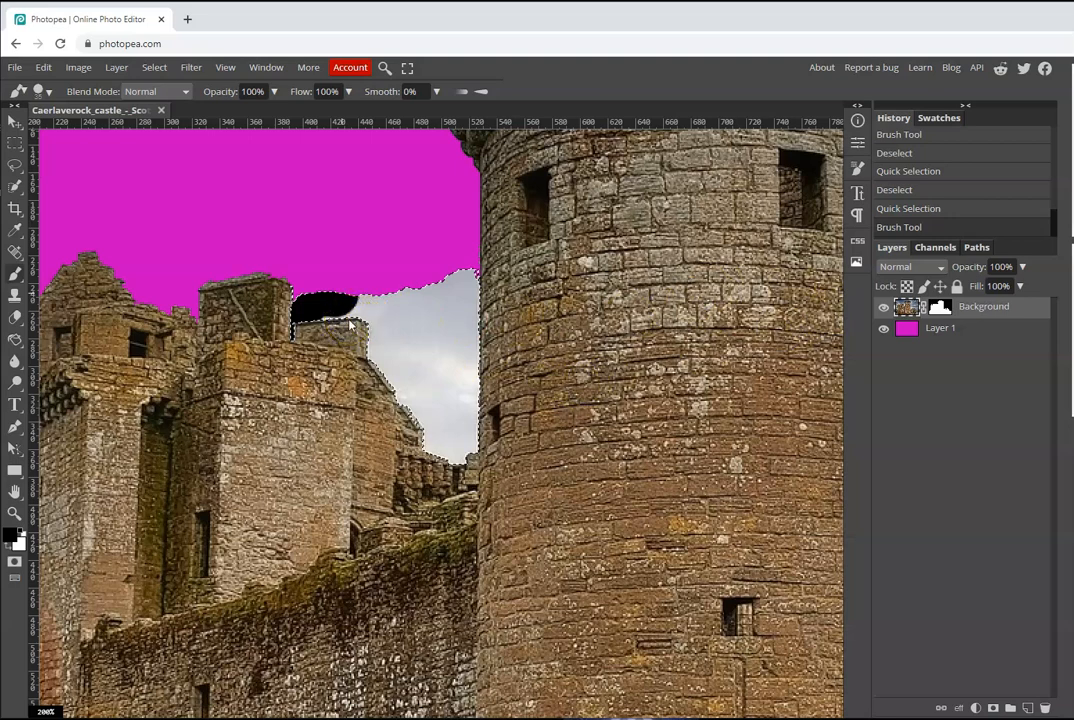
pyautogui.hotkey('ctrl', 'z')
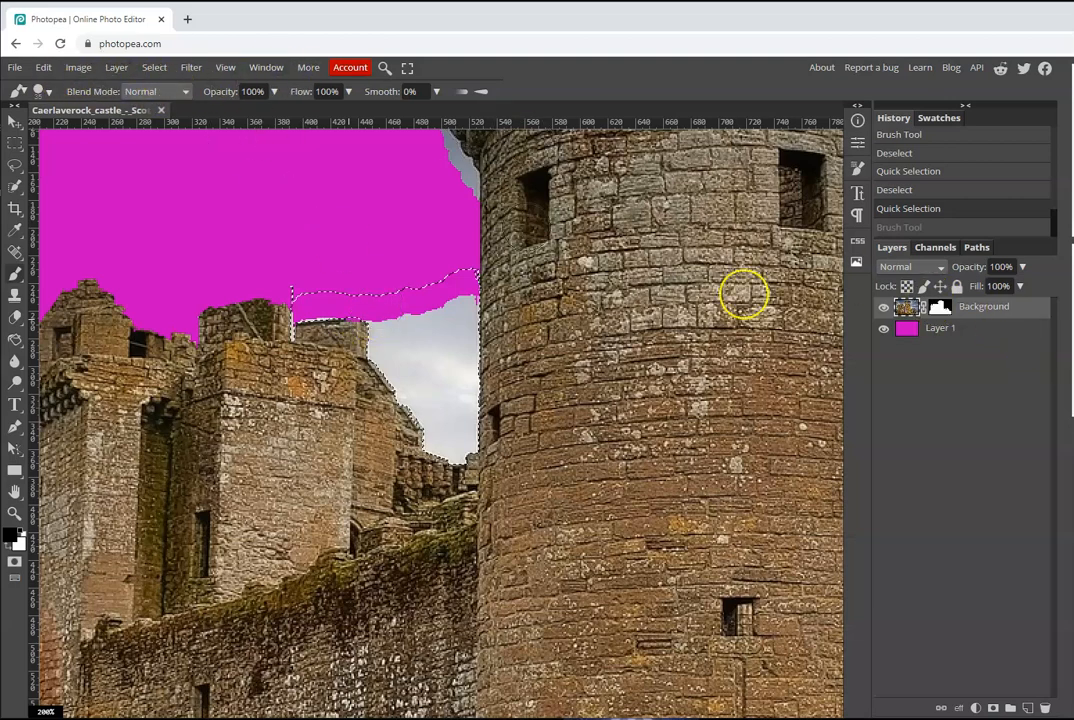
pyautogui.click(935, 307)
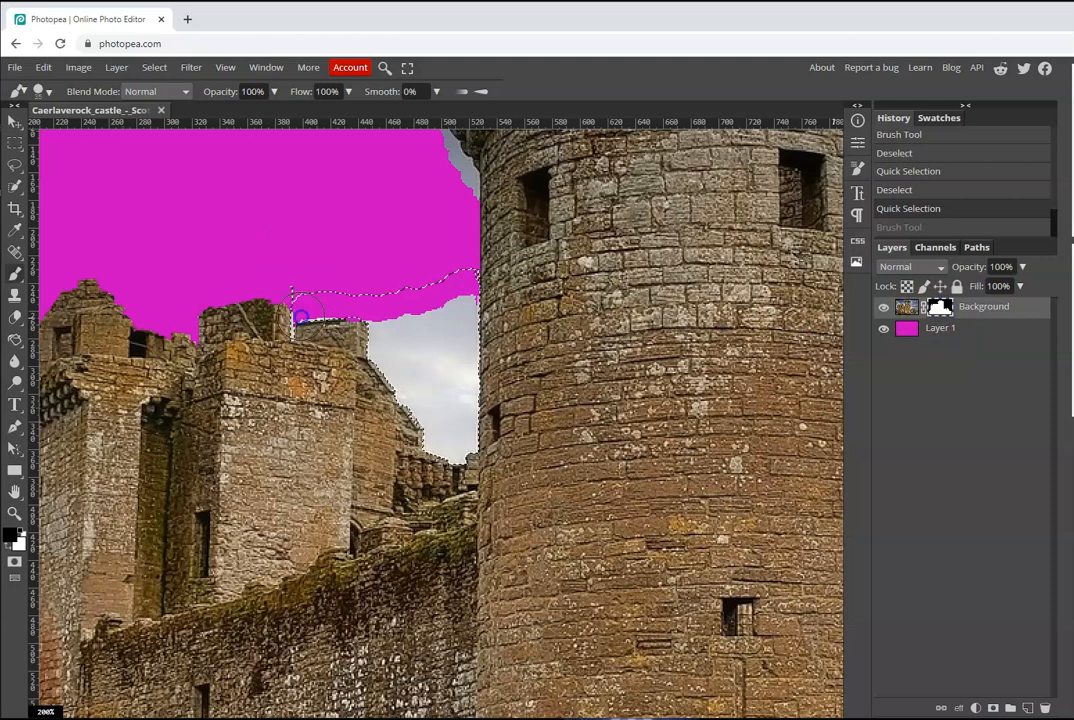
pyautogui.moveTo(460, 292)
pyautogui.mouseDown()
pyautogui.moveTo(494, 290)
pyautogui.moveTo(470, 480)
pyautogui.moveTo(436, 331)
pyautogui.moveTo(457, 286)
pyautogui.moveTo(440, 464)
pyautogui.moveTo(387, 329)
pyautogui.moveTo(399, 414)
pyautogui.mouseUp()
pyautogui.moveTo(320, 295)
pyautogui.mouseDown()
pyautogui.moveTo(213, 315)
pyautogui.moveTo(228, 334)
pyautogui.moveTo(54, 278)
pyautogui.mouseUp()
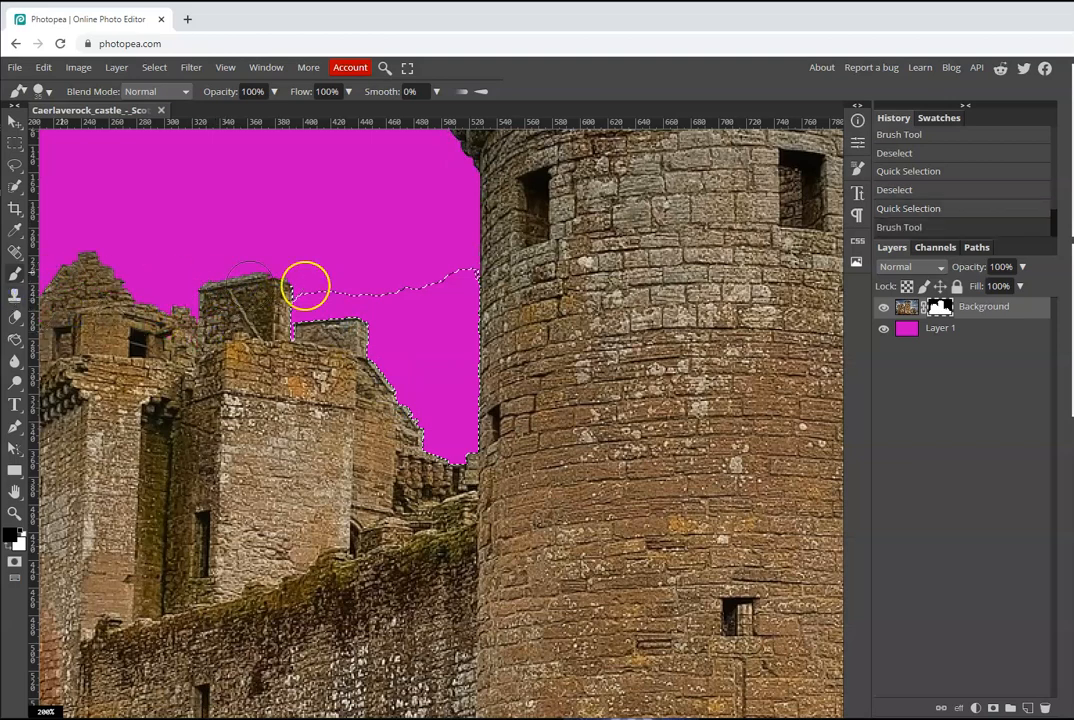
pyautogui.hotkey('ctrl', 'd')
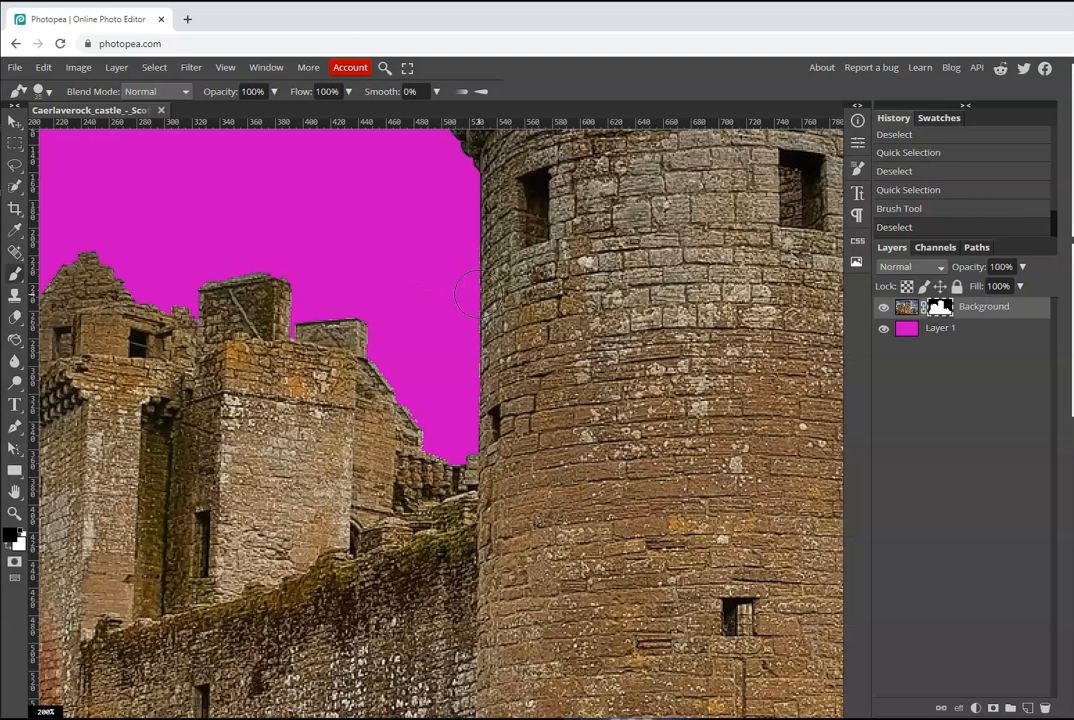
pyautogui.moveTo(469, 294); pyautogui.dragTo(467, 326)
# Toggle Layer 1's visibility to inspect the masked area beside the main tower.
pyautogui.click(884, 329)
pyautogui.click(884, 331)
pyautogui.click(884, 331)
pyautogui.click(884, 331)
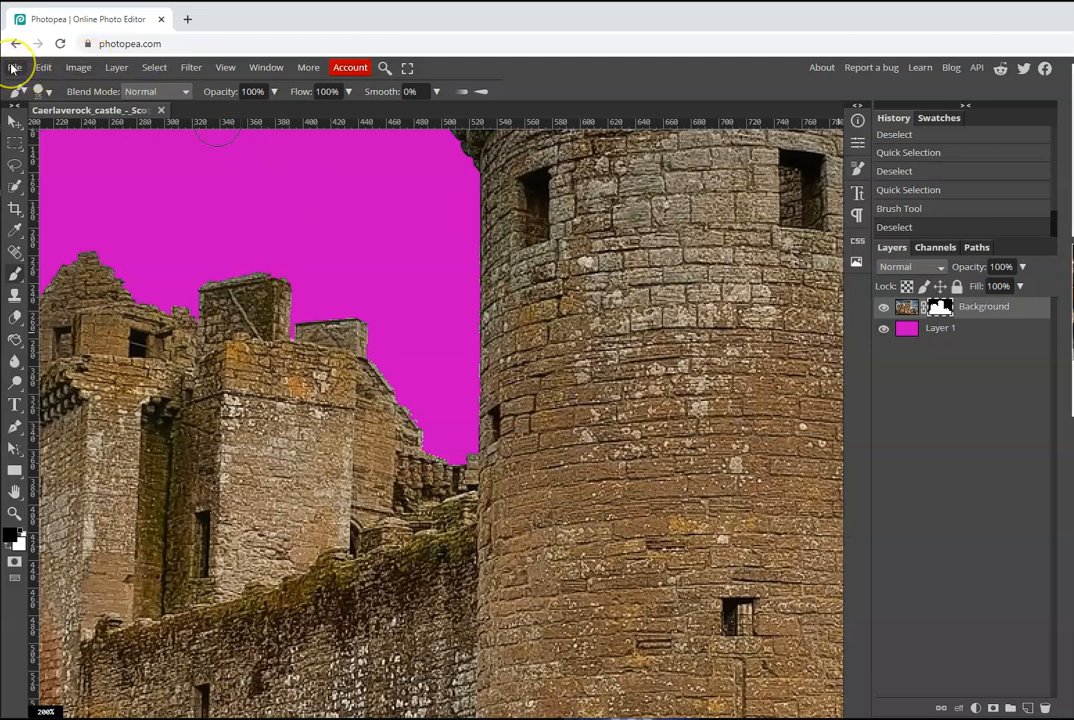
pyautogui.click(13, 68)
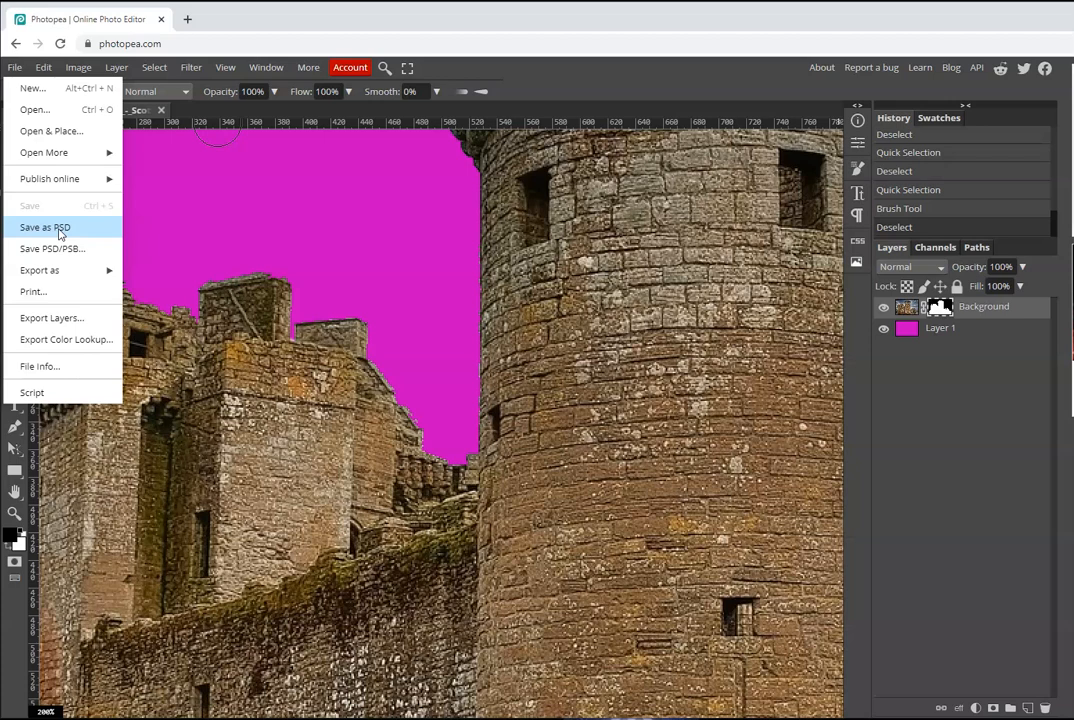
pyautogui.click(271, 144)
pyautogui.click(191, 67)
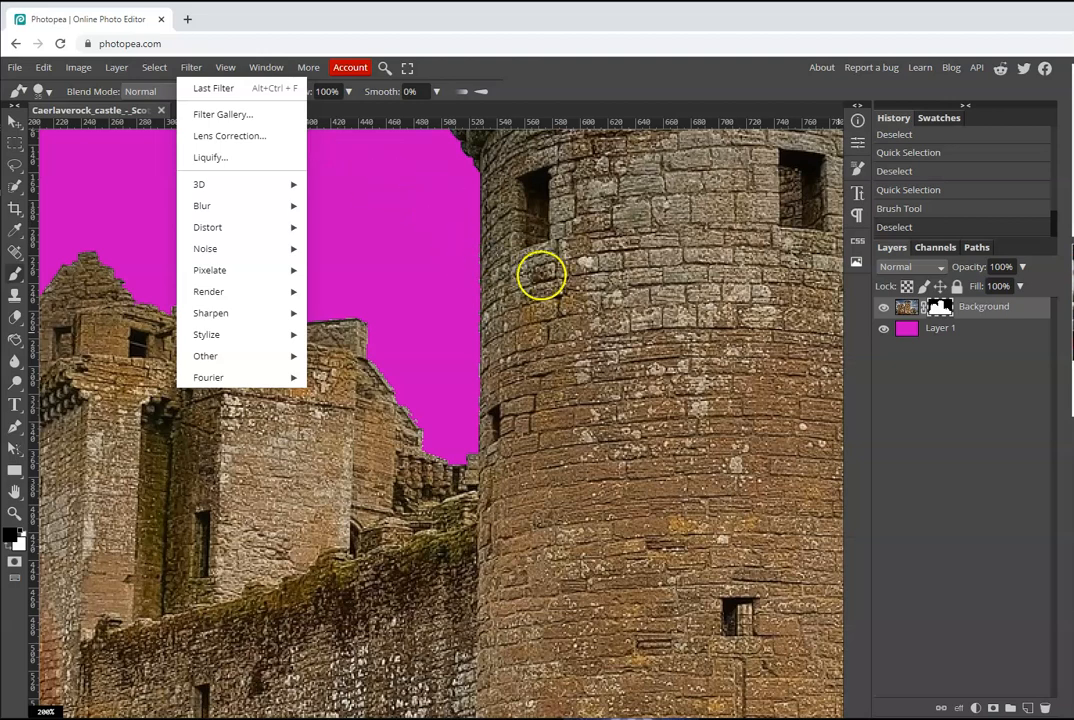
pyautogui.scroll(3, 493, 344)
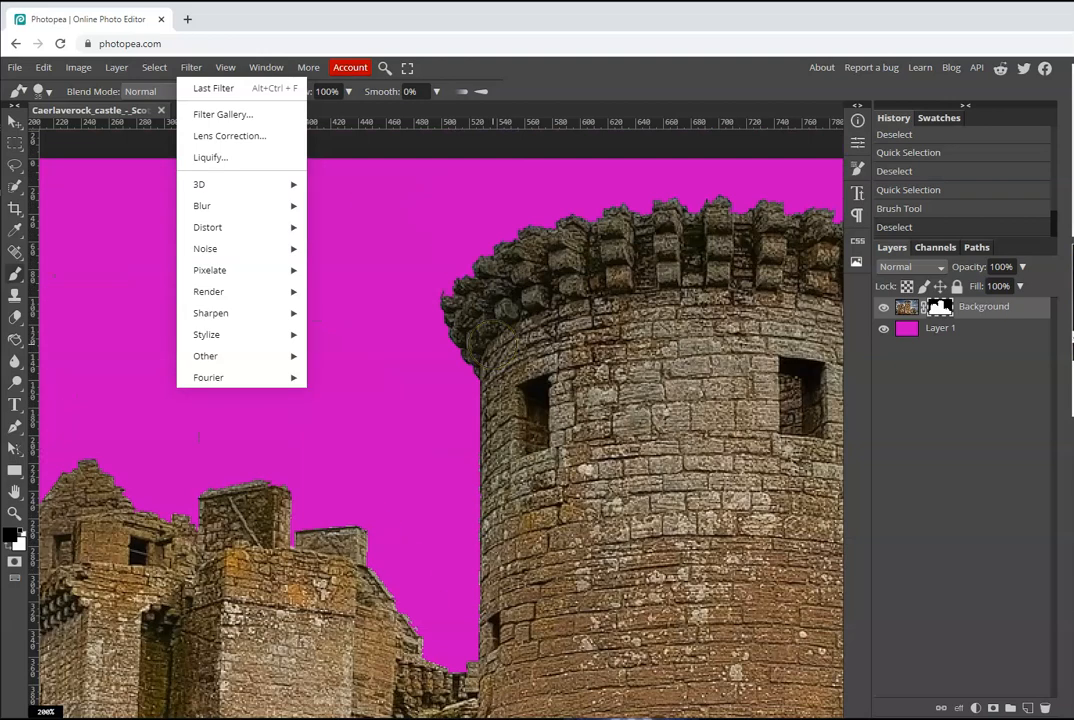
# Open the Background mask's properties to review its density and feather settings, and close them again.
pyautogui.click(940, 308)
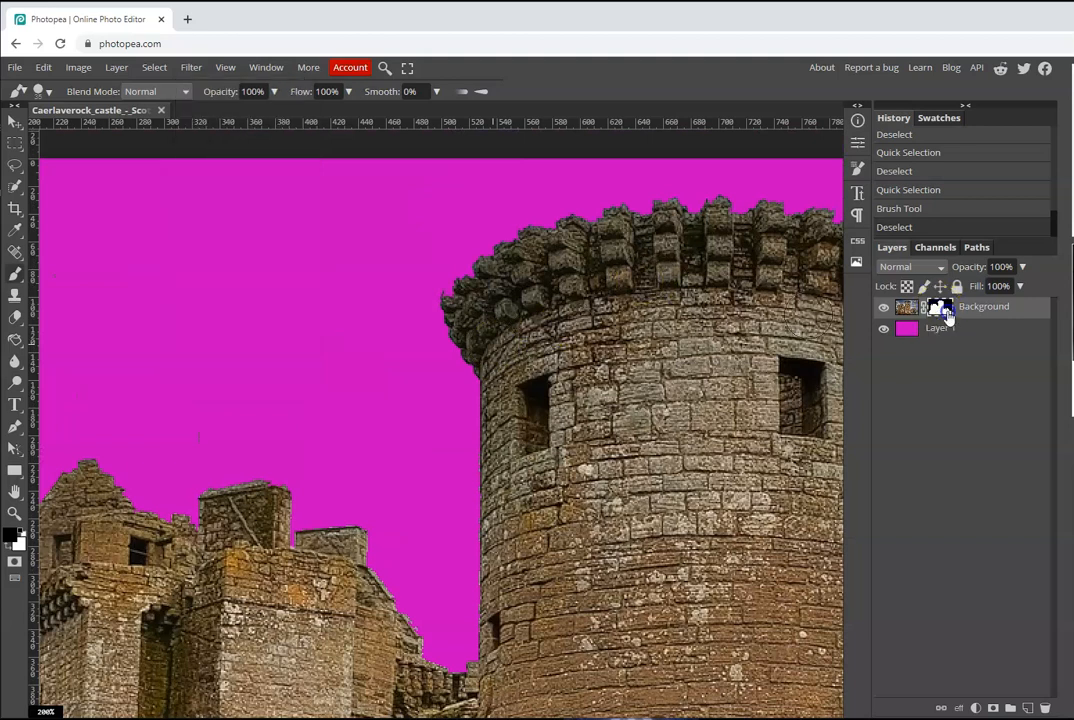
pyautogui.doubleClick(946, 311)
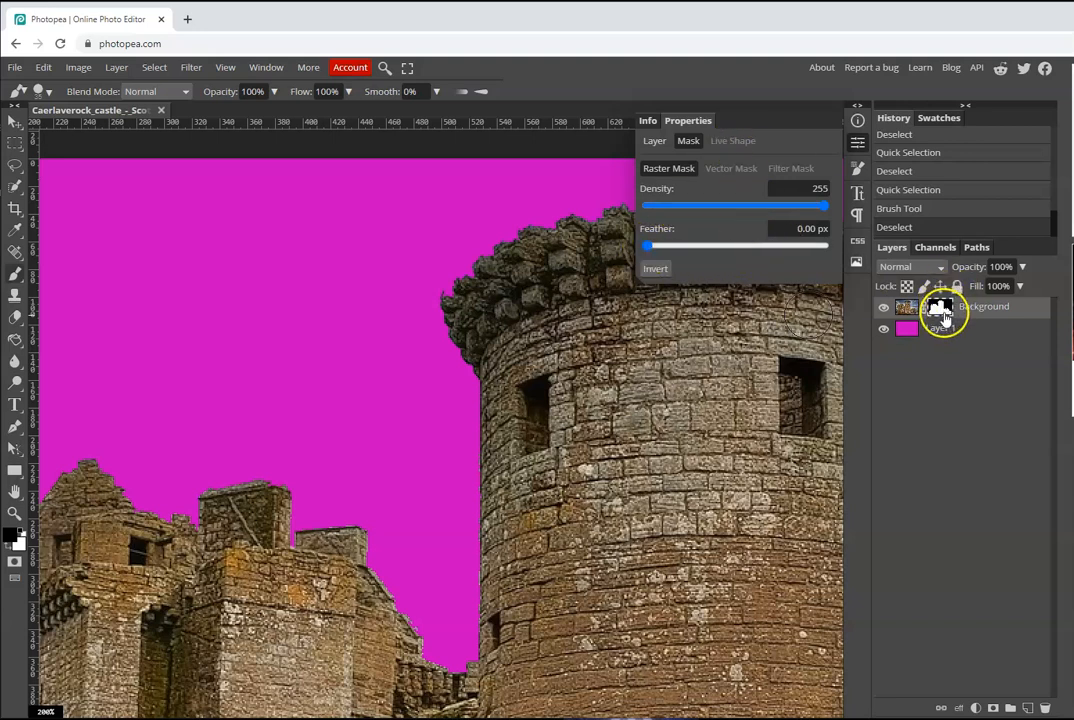
pyautogui.click(1020, 313)
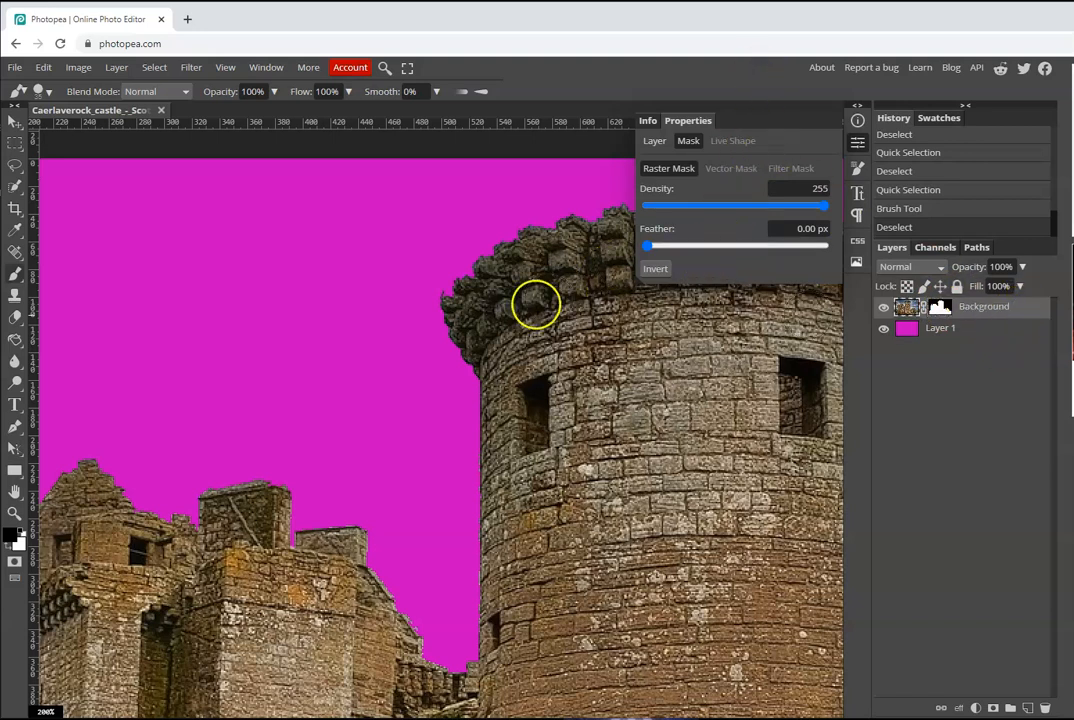
pyautogui.scroll(-3, 326, 244)
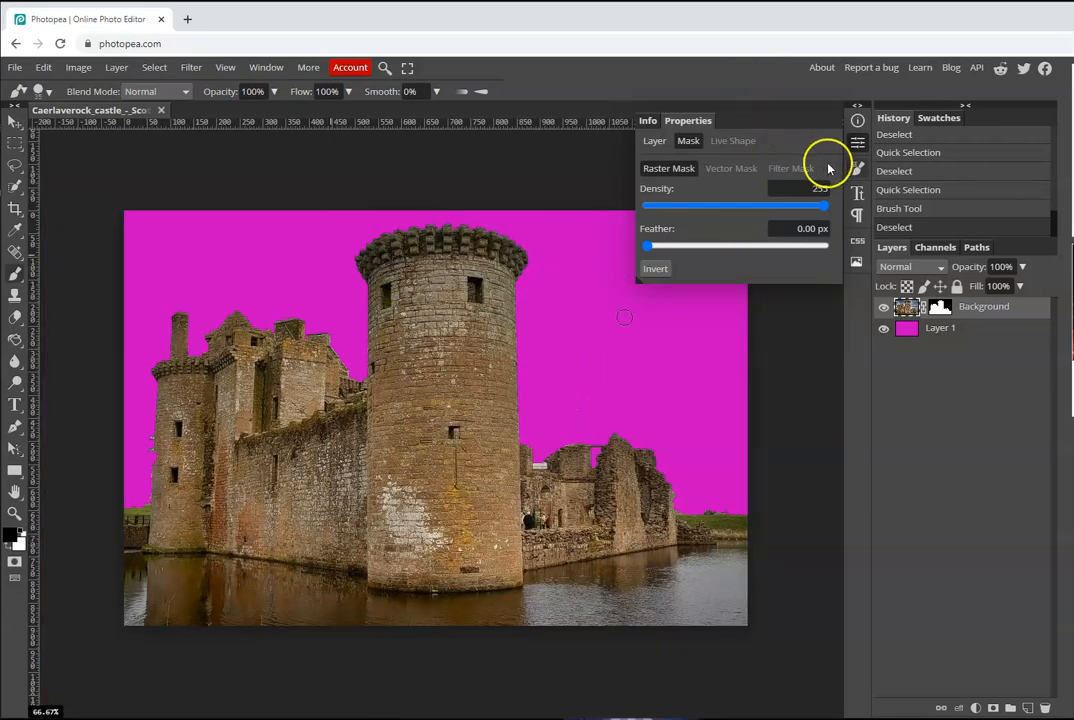
pyautogui.click(857, 143)
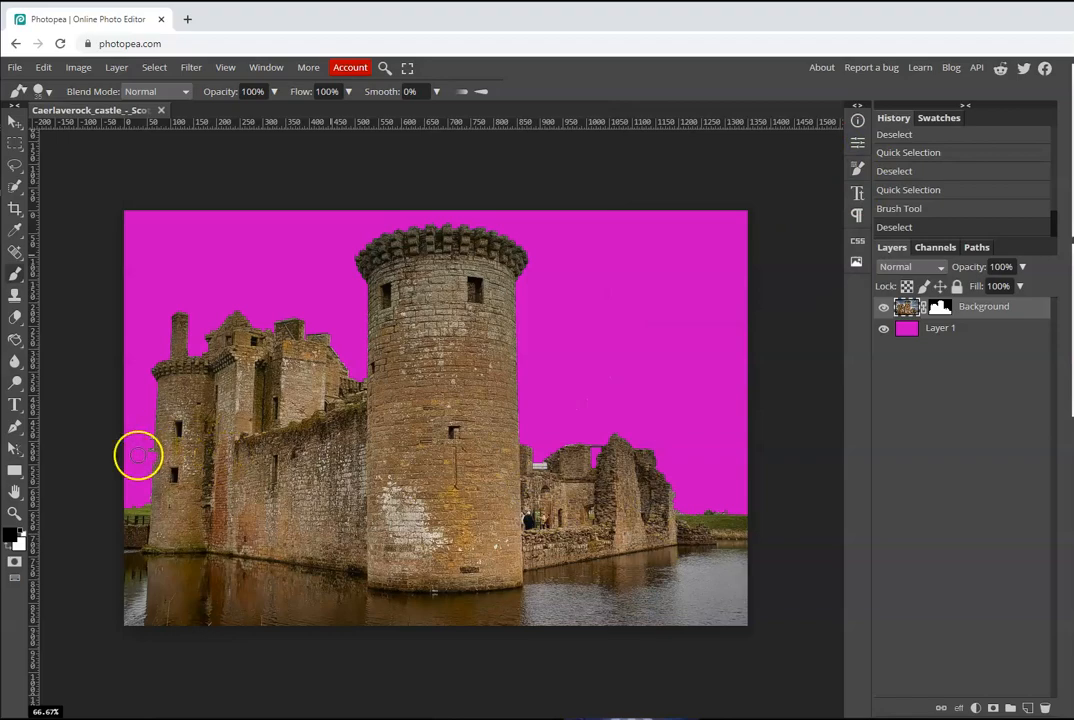
# On the Background layer's mask, restore the missing edge of the far-left tower with white and paint black over the two stray fragments beside it.
pyautogui.scroll(5, 138, 455)
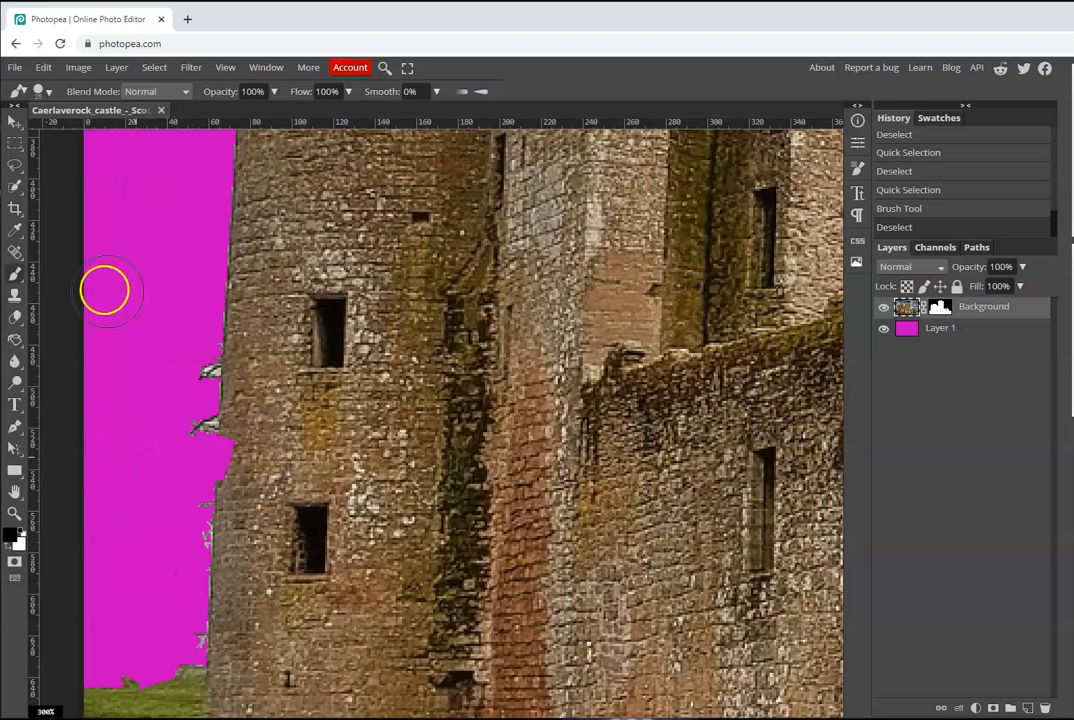
pyautogui.click(941, 307)
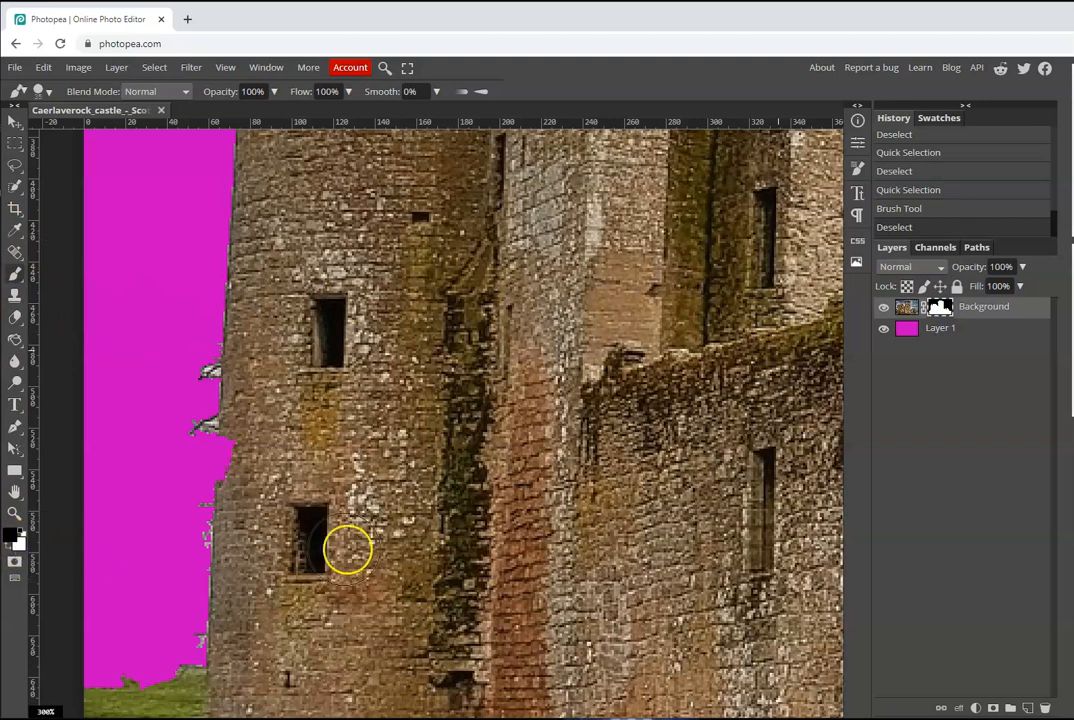
pyautogui.press('x')
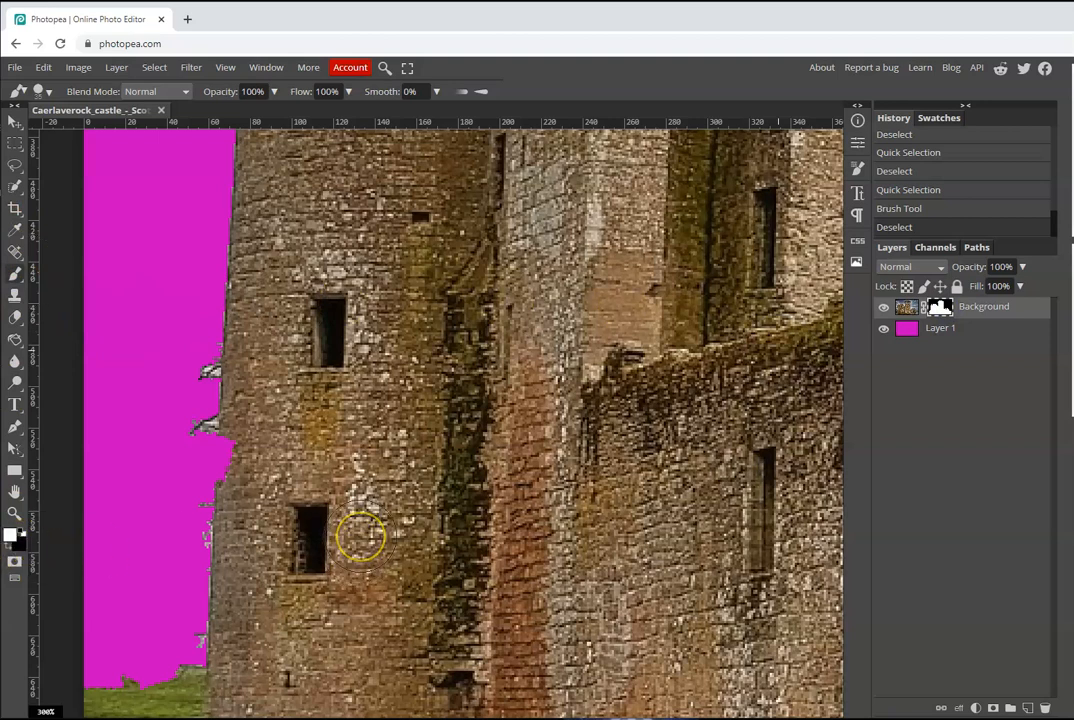
pyautogui.press('x')
pyautogui.click(944, 308)
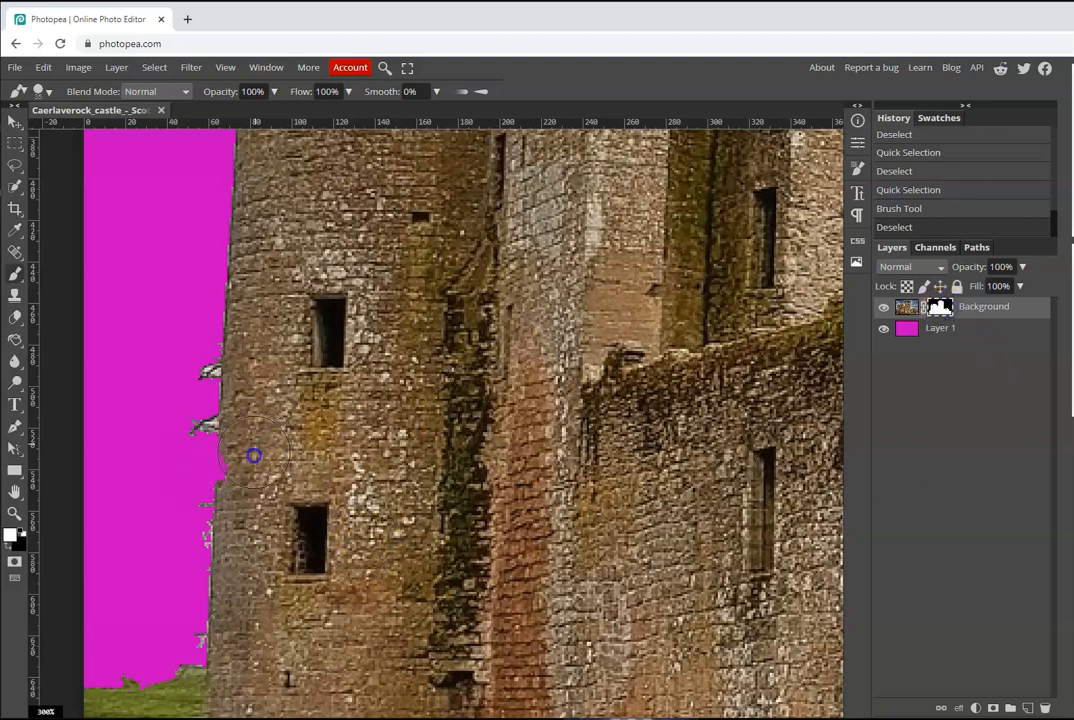
pyautogui.click(257, 490)
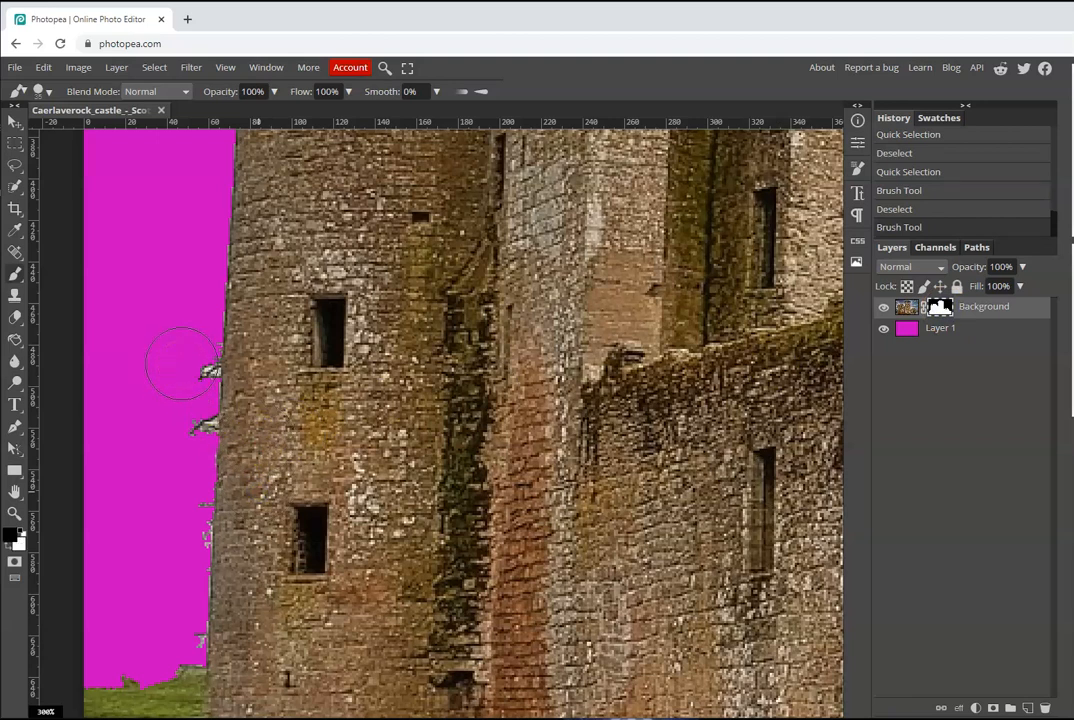
pyautogui.moveTo(183, 371); pyautogui.dragTo(180, 443)
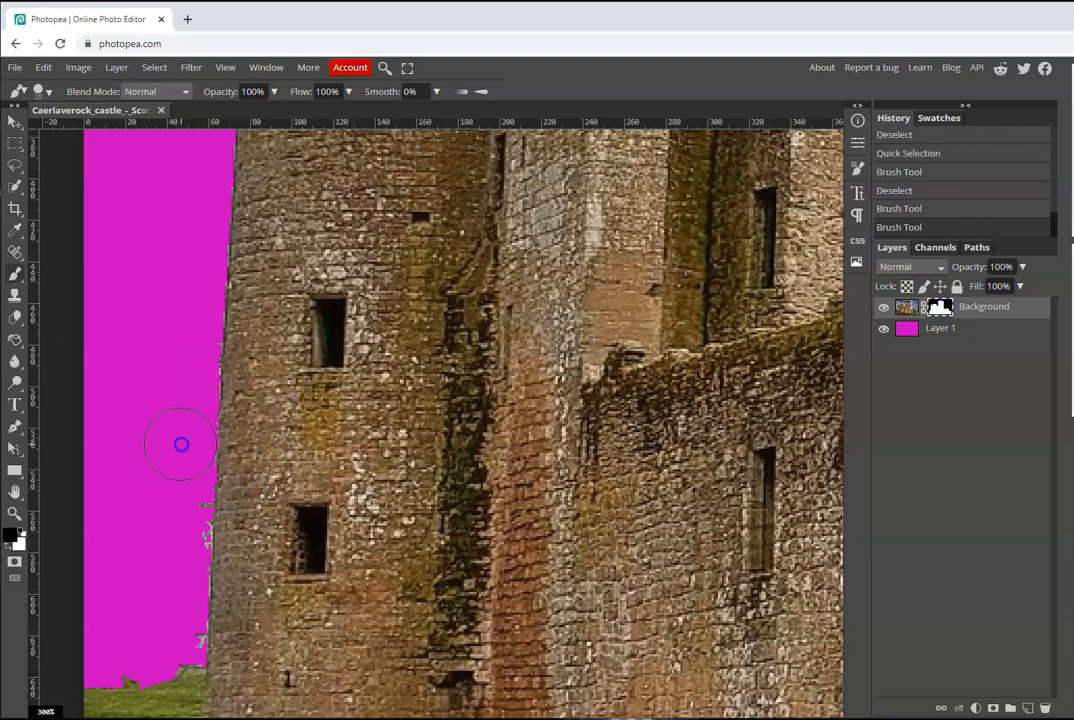
# Activate the Polygonal Lasso Select tool.
pyautogui.rightClick(10, 170)
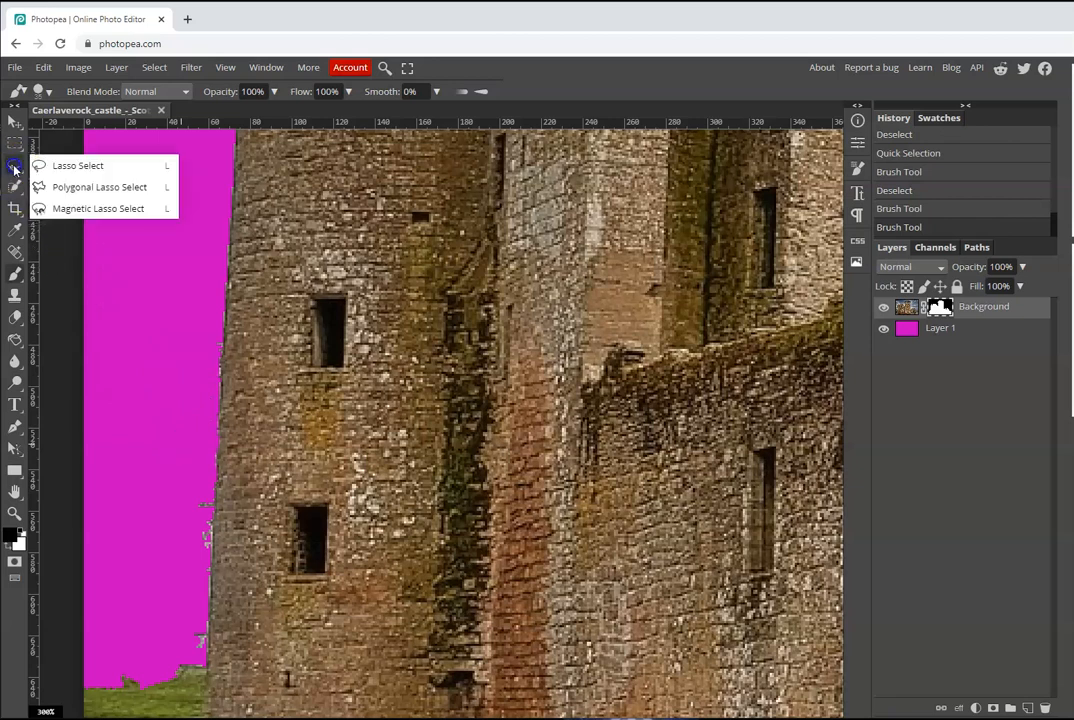
pyautogui.click(68, 190)
pyautogui.click(224, 321)
pyautogui.click(208, 665)
pyautogui.click(73, 485)
pyautogui.click(163, 268)
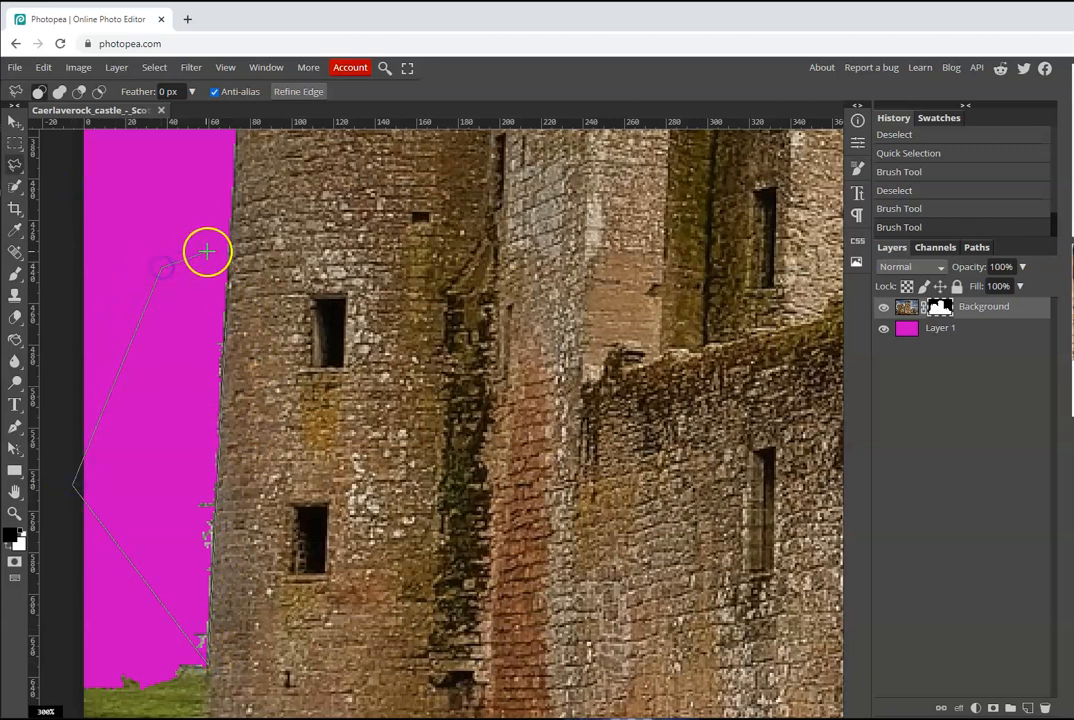
pyautogui.click(226, 313)
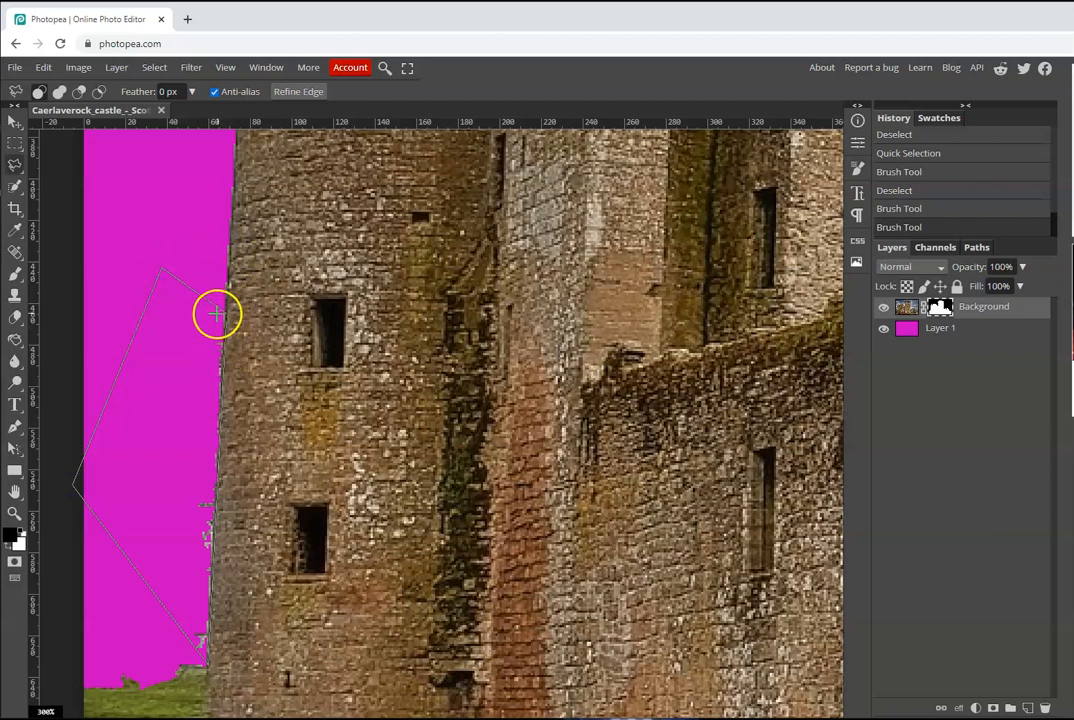
pyautogui.click(176, 348)
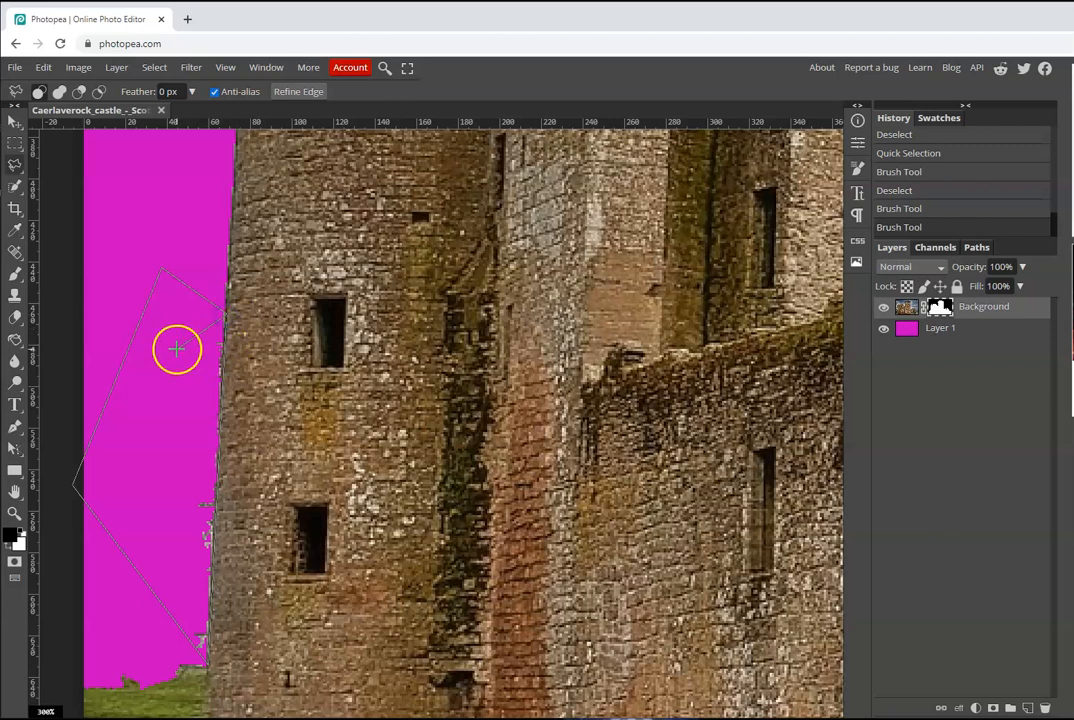
pyautogui.click(221, 297)
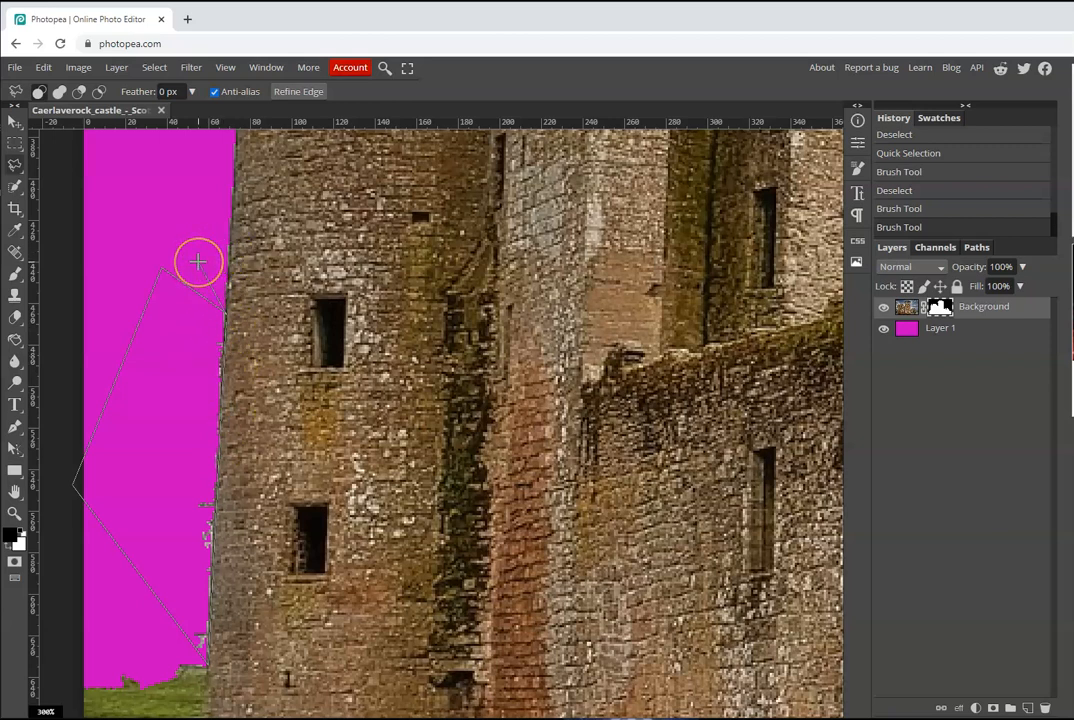
pyautogui.press('Escape')
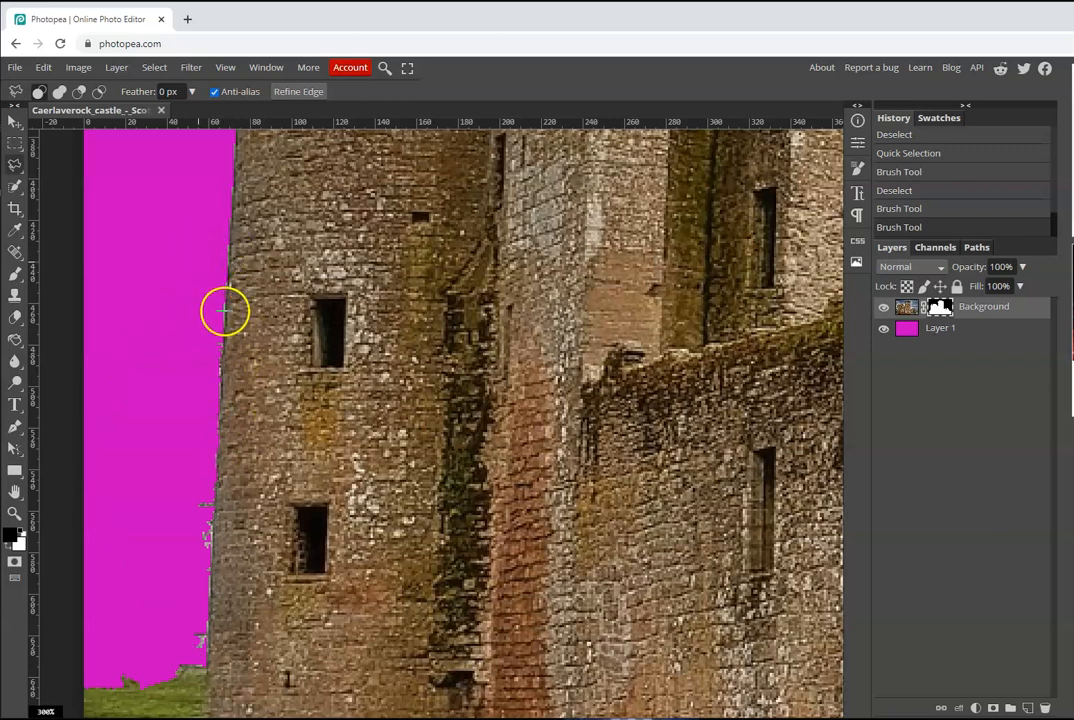
# Draw a closed polygonal selection over the sky along the far-left tower's outer edge, down to just above the grass.
pyautogui.click(200, 640)
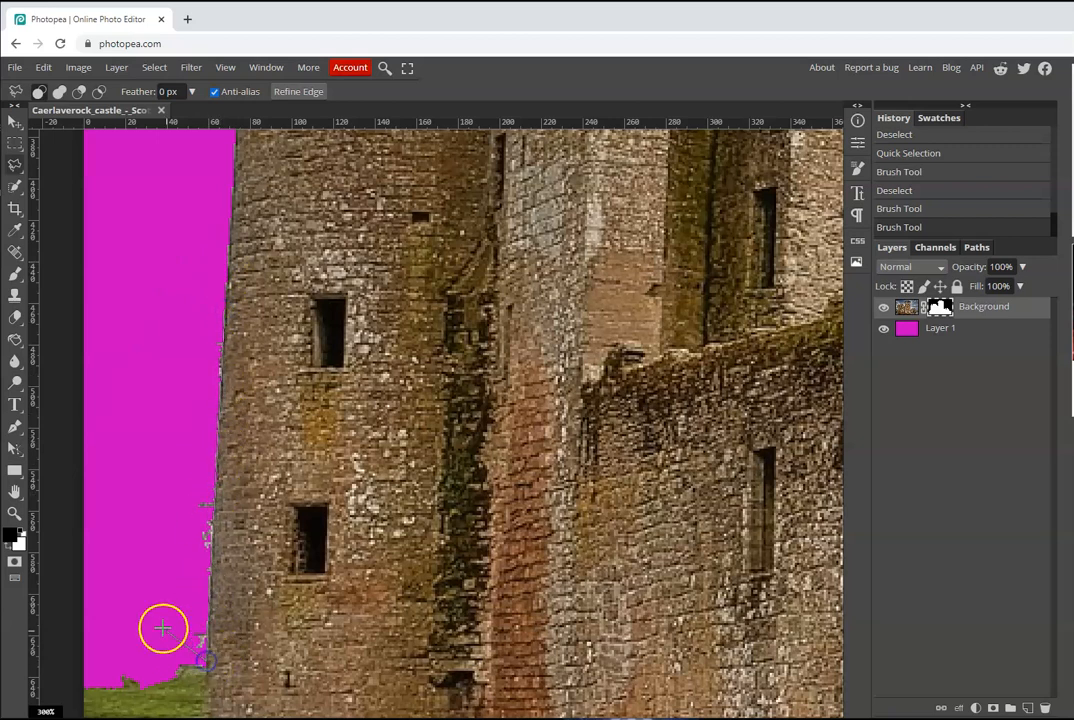
pyautogui.click(106, 371)
pyautogui.click(164, 276)
pyautogui.doubleClick(224, 312)
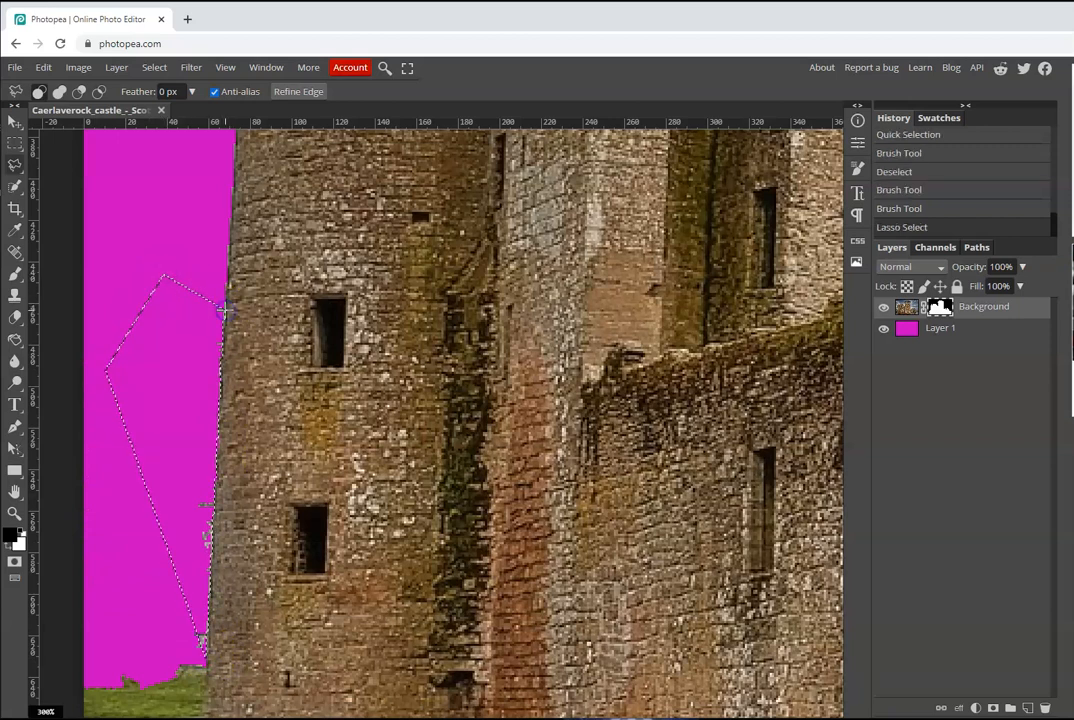
# Brush black on the Background layer's mask inside the selection, deselect, and paint out the leftover bits above the grass.
pyautogui.click(14, 272)
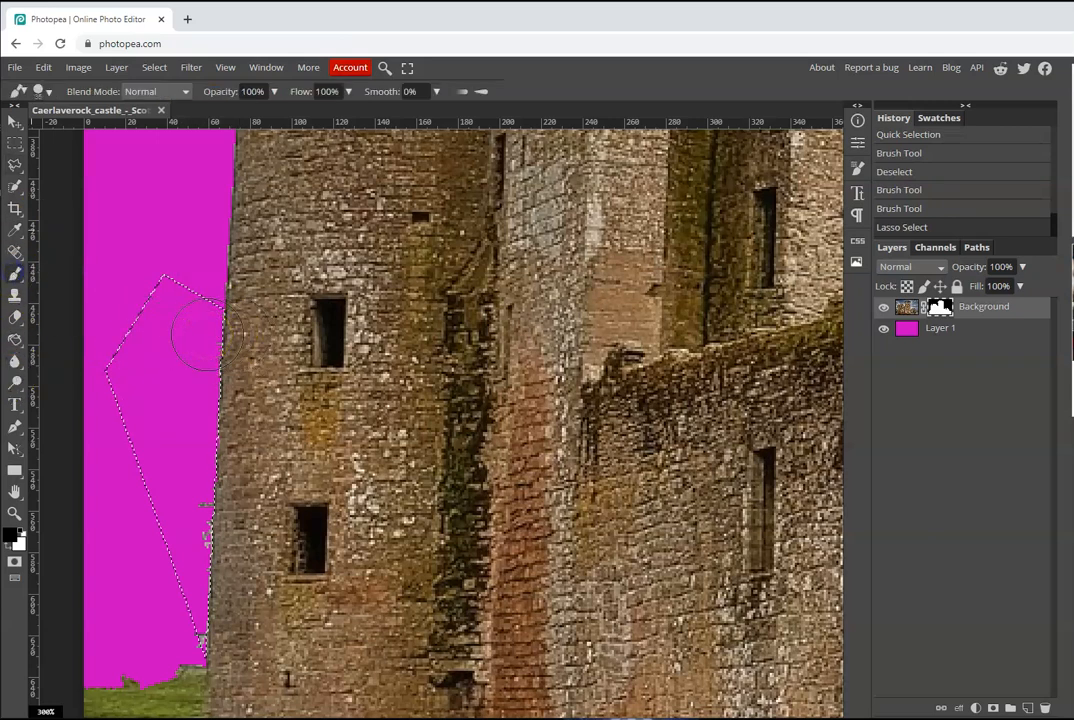
pyautogui.moveTo(185, 358); pyautogui.dragTo(200, 331)
pyautogui.moveTo(200, 638); pyautogui.dragTo(200, 270)
pyautogui.hotkey('ctrl', 'd')
pyautogui.moveTo(153, 609); pyautogui.dragTo(172, 630)
pyautogui.moveTo(86, 550); pyautogui.dragTo(125, 653)
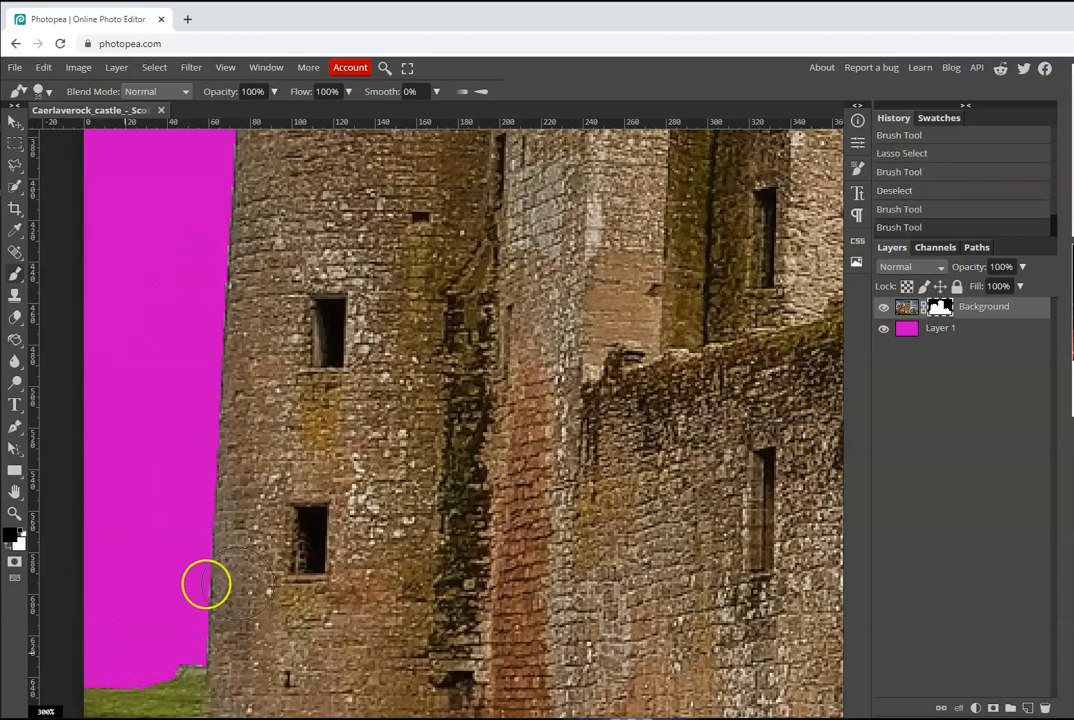
# Hide Layer 1 to show the whole masked castle against transparency.
pyautogui.scroll(-3, 300, 595)
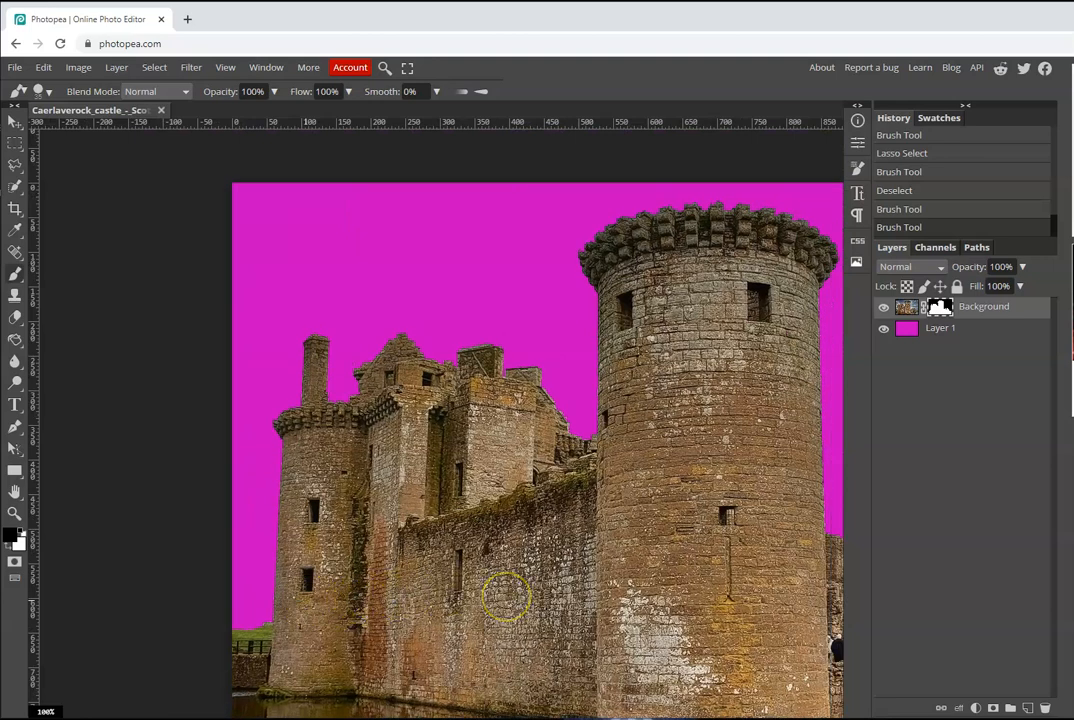
pyautogui.scroll(-1, 535, 590)
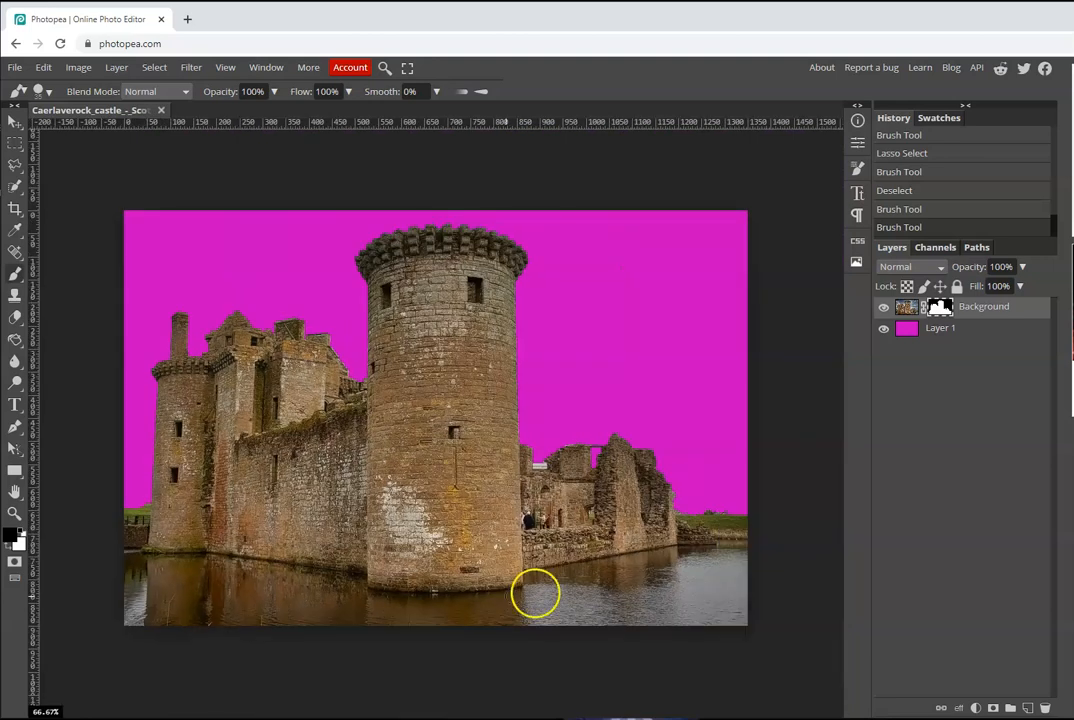
pyautogui.click(884, 329)
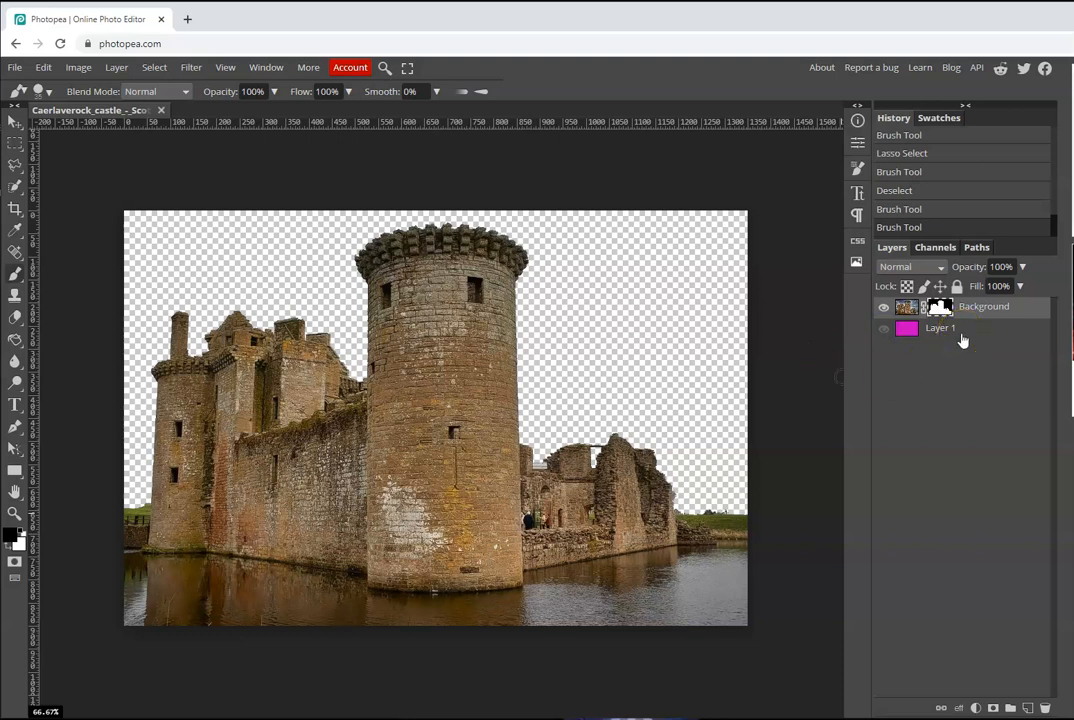
pyautogui.moveTo(612, 283)
pyautogui.mouseDown()
pyautogui.moveTo(556, 283)
pyautogui.moveTo(550, 273)
pyautogui.mouseUp()
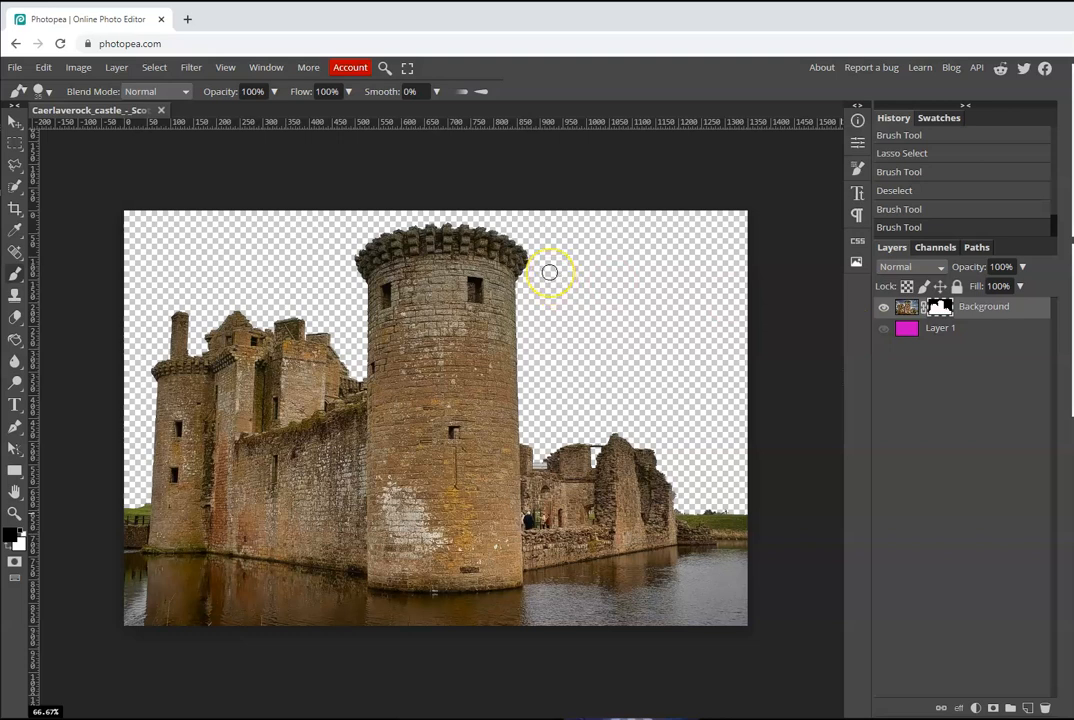